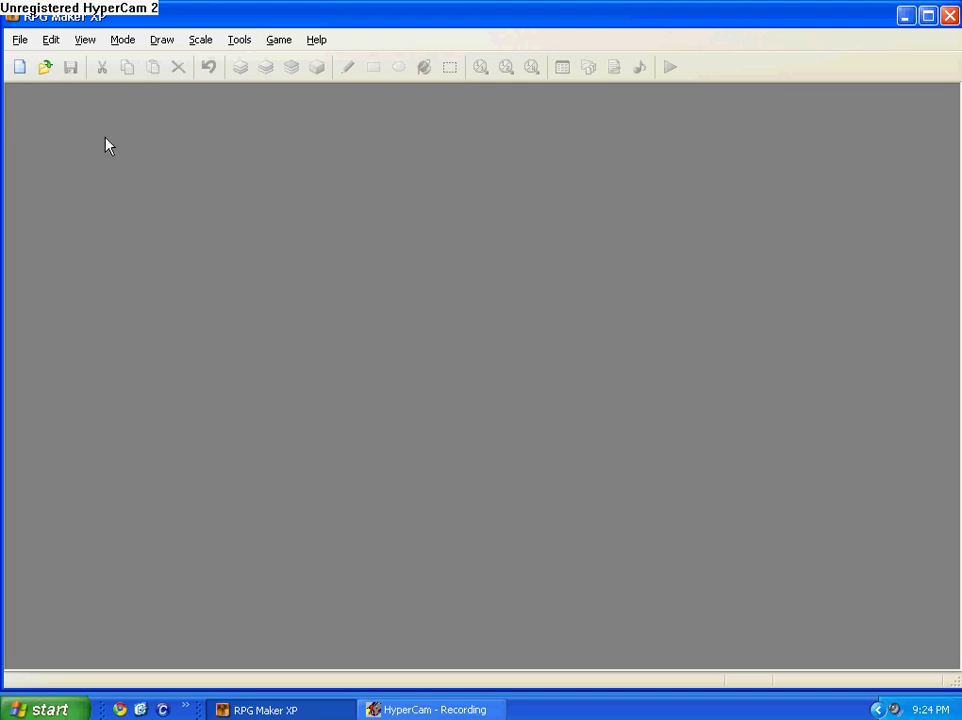
- Create a new project with the folder name and game title Project2
{"action": "left_click", "coordinate": [20, 68]}
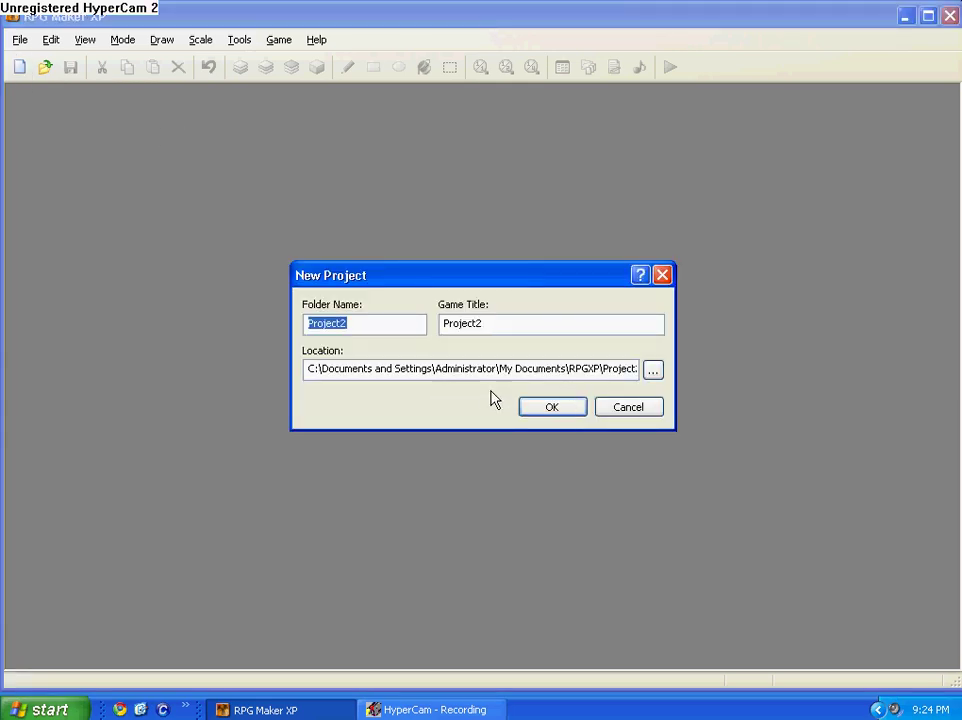
{"action": "left_click", "coordinate": [520, 405]}
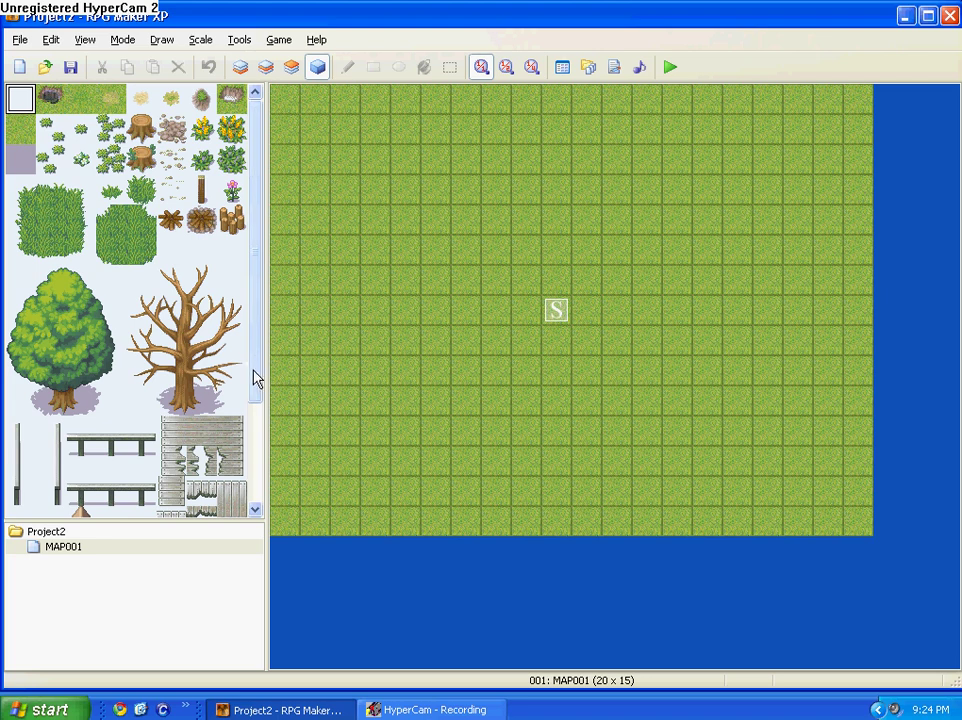
{"action": "left_click_drag", "start_coordinate": [256, 378], "coordinate": [232, 344]}
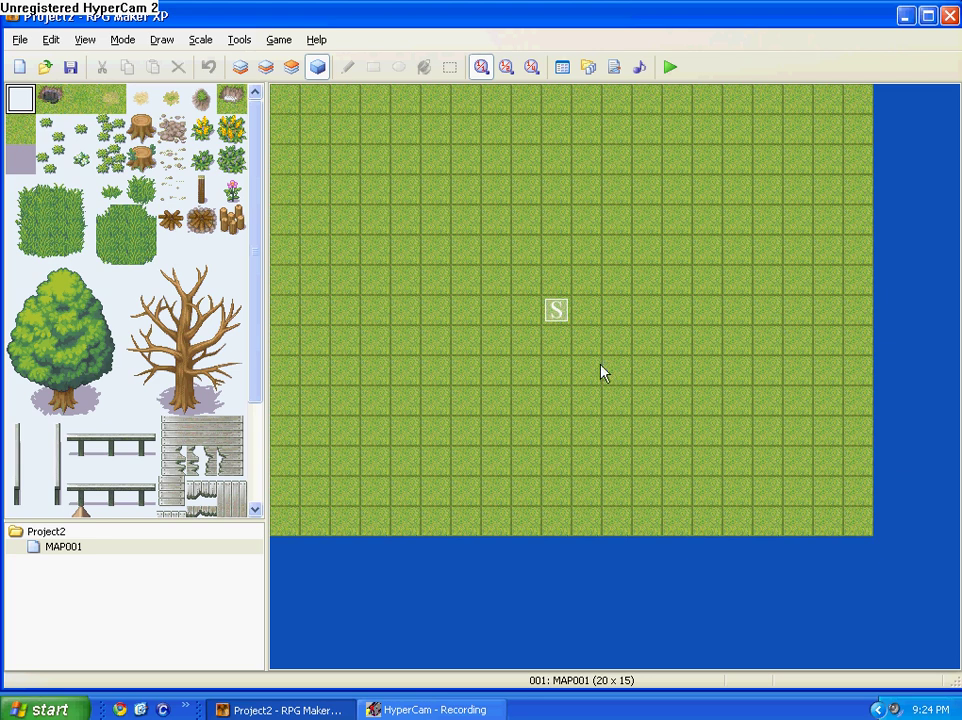
- Set the MAP001 map size to a width of 50 and a height of 45 in its map properties
{"action": "left_click", "coordinate": [85, 547]}
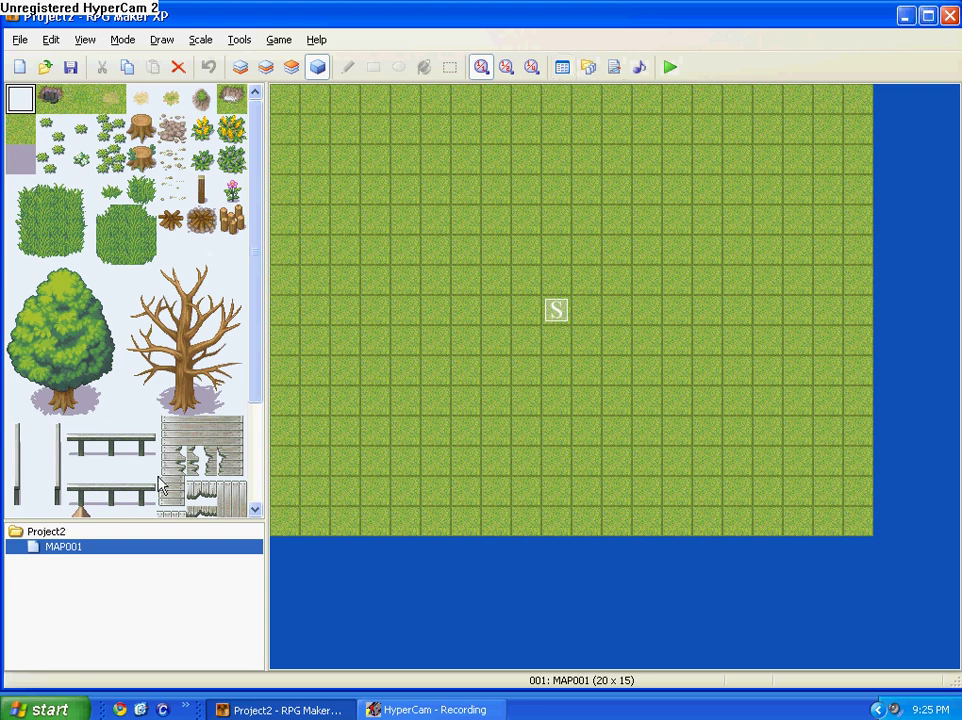
{"action": "right_click", "coordinate": [118, 558]}
{"action": "left_click", "coordinate": [140, 560]}
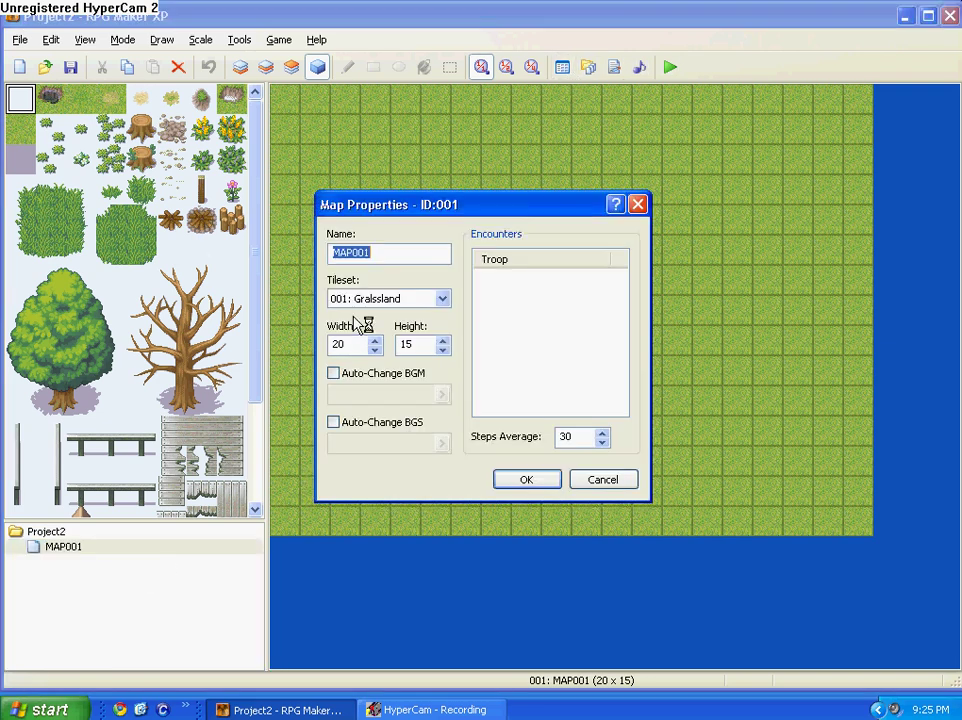
{"action": "left_click_drag", "start_coordinate": [365, 344], "coordinate": [291, 343]}
{"action": "type", "text": "35"}
{"action": "left_click_drag", "start_coordinate": [328, 344], "coordinate": [292, 354]}
{"action": "type", "text": "50"}
{"action": "left_click_drag", "start_coordinate": [414, 340], "coordinate": [374, 337]}
{"action": "type", "text": "15"}
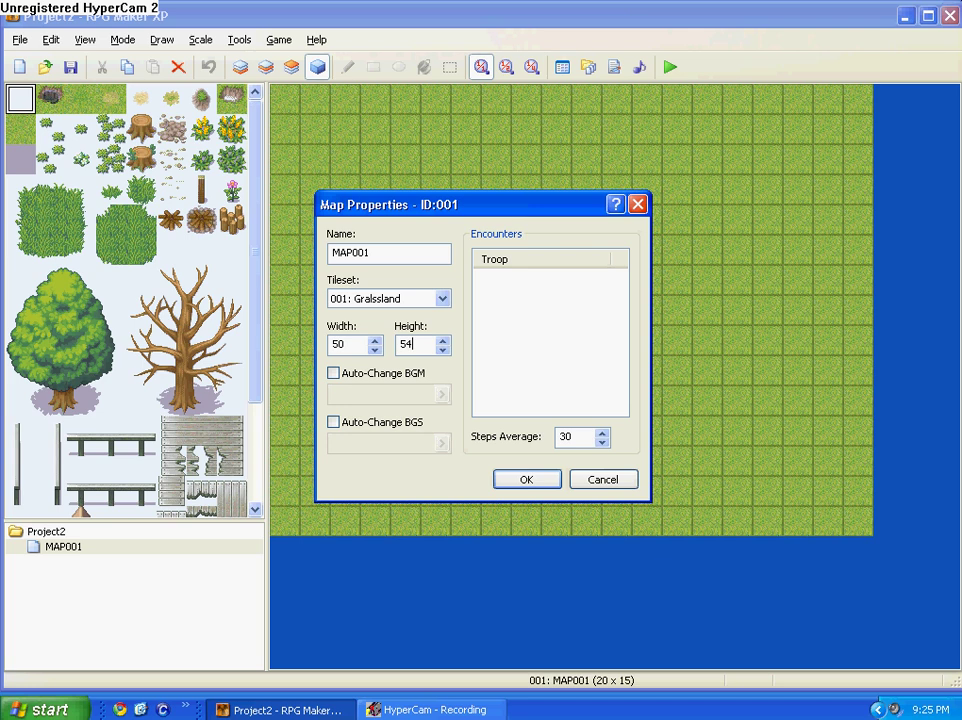
{"action": "type", "text": "45"}
- Enable Auto-Change BGM for the map and preview the 021-Field04 and 020-Field03 tracks
{"action": "left_click", "coordinate": [414, 373]}
{"action": "left_click", "coordinate": [441, 398]}
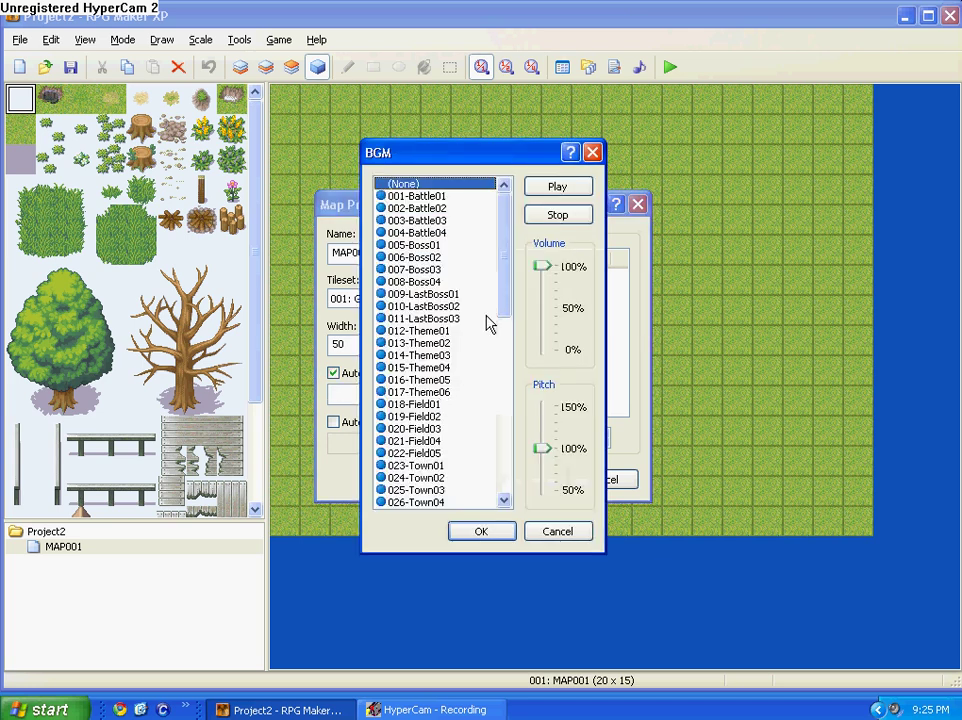
{"action": "scroll", "coordinate": [505, 320], "scroll_direction": "down", "scroll_amount": 1}
{"action": "left_click", "coordinate": [452, 393]}
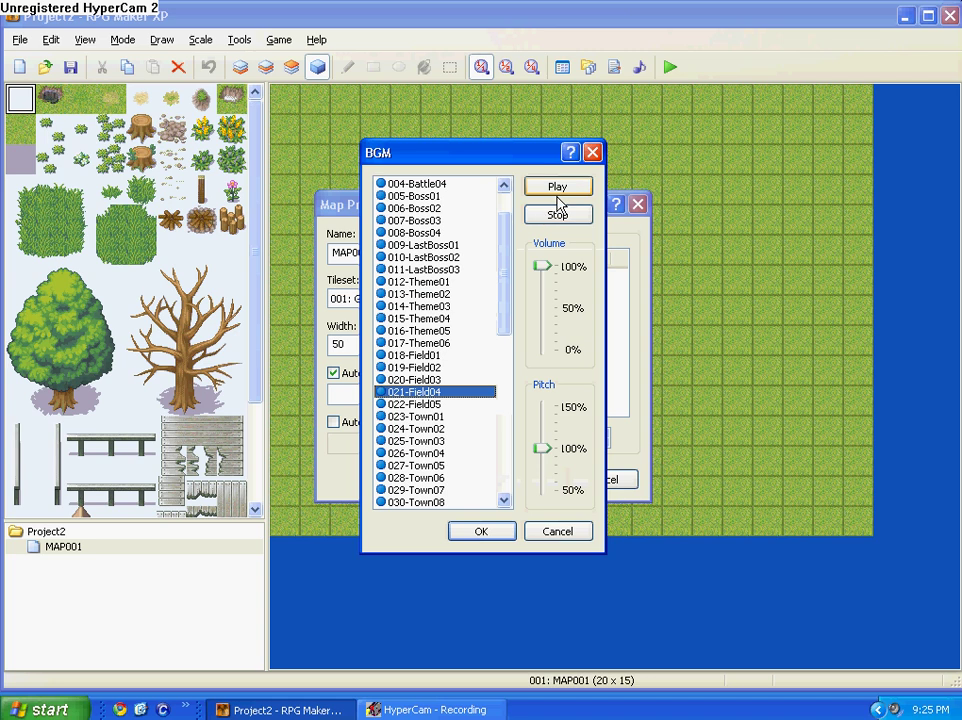
{"action": "left_click", "coordinate": [557, 190]}
{"action": "left_click", "coordinate": [556, 216]}
{"action": "left_click", "coordinate": [447, 381]}
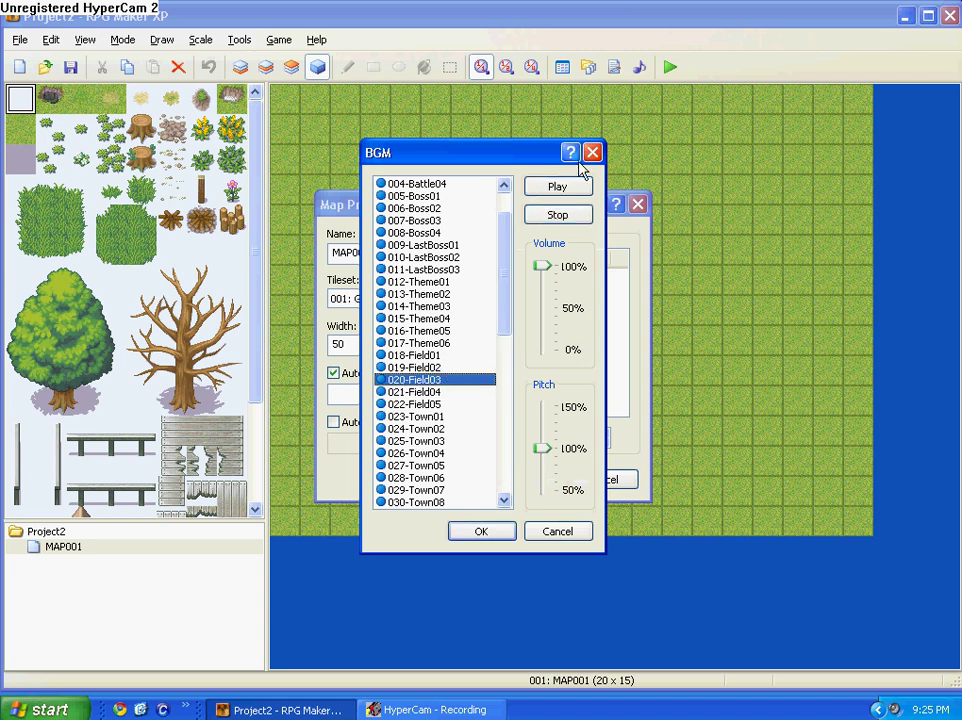
{"action": "left_click", "coordinate": [576, 189]}
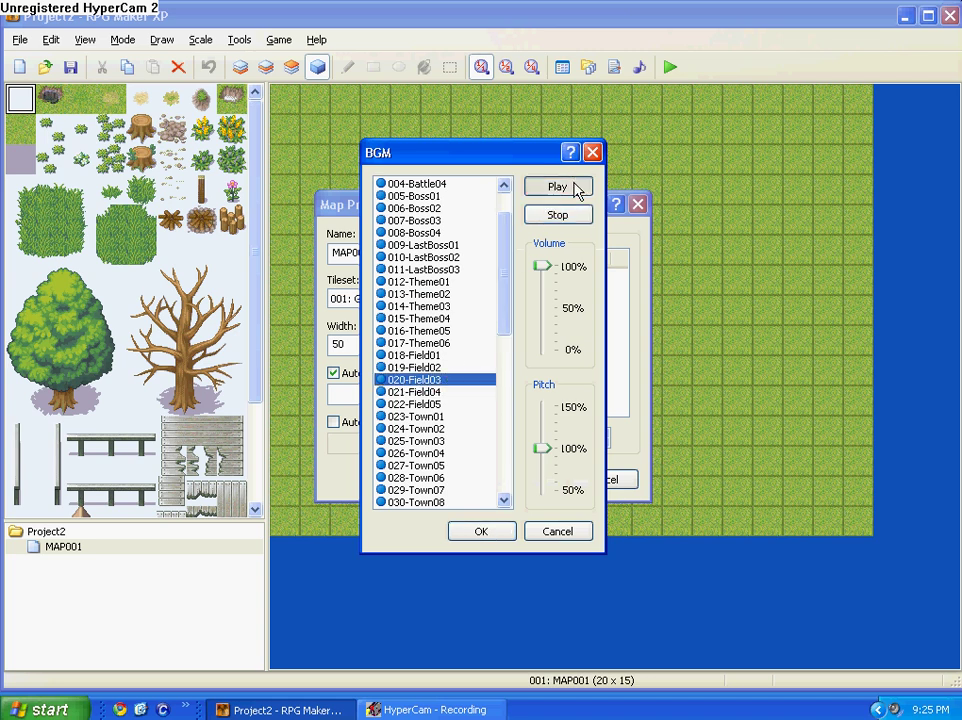
- Choose 019-Field02 as the map's background music and apply the map properties
{"action": "left_click", "coordinate": [438, 355]}
{"action": "left_click", "coordinate": [557, 216]}
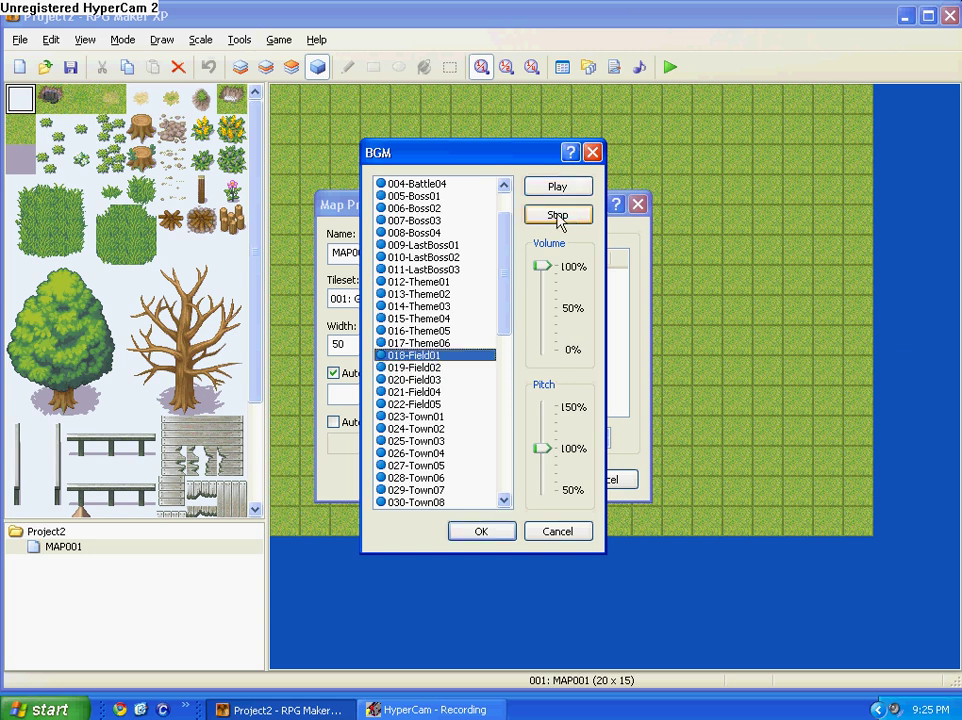
{"action": "left_click", "coordinate": [440, 367]}
{"action": "left_click", "coordinate": [535, 218]}
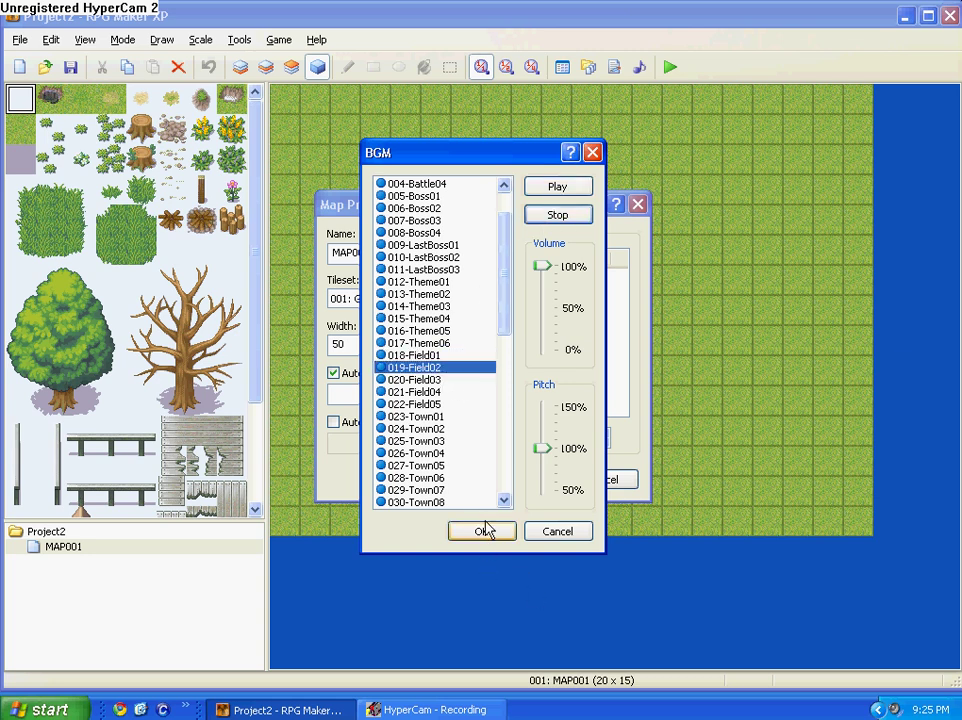
{"action": "left_click", "coordinate": [483, 530]}
{"action": "left_click", "coordinate": [538, 485]}
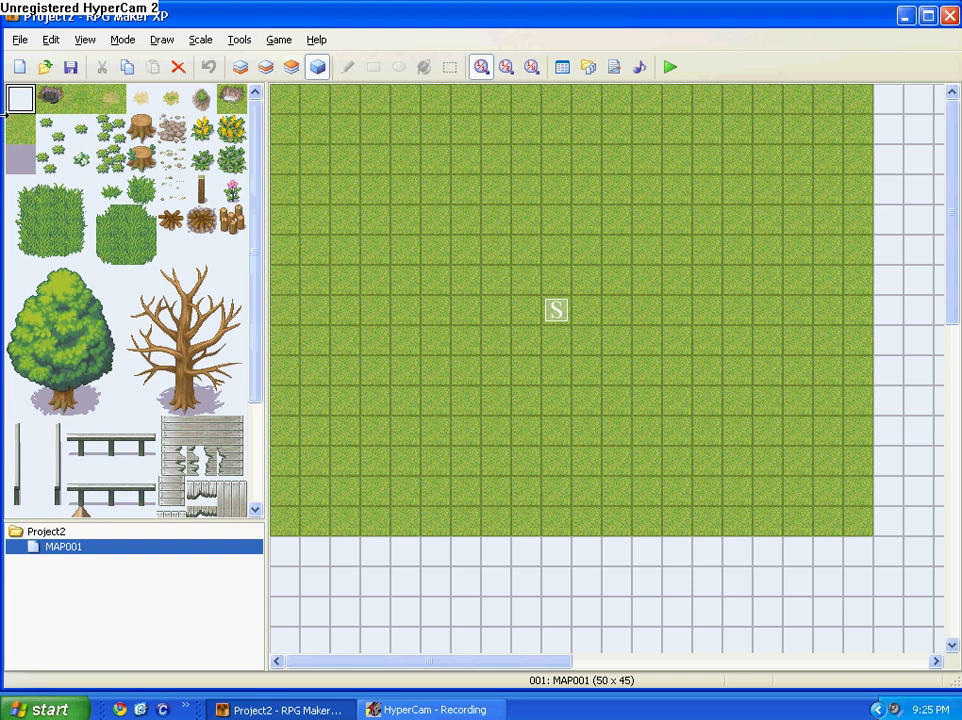
- Paint several rectangles of the plain grass tile on the first layer in the map's empty area
{"action": "left_click", "coordinate": [27, 133]}
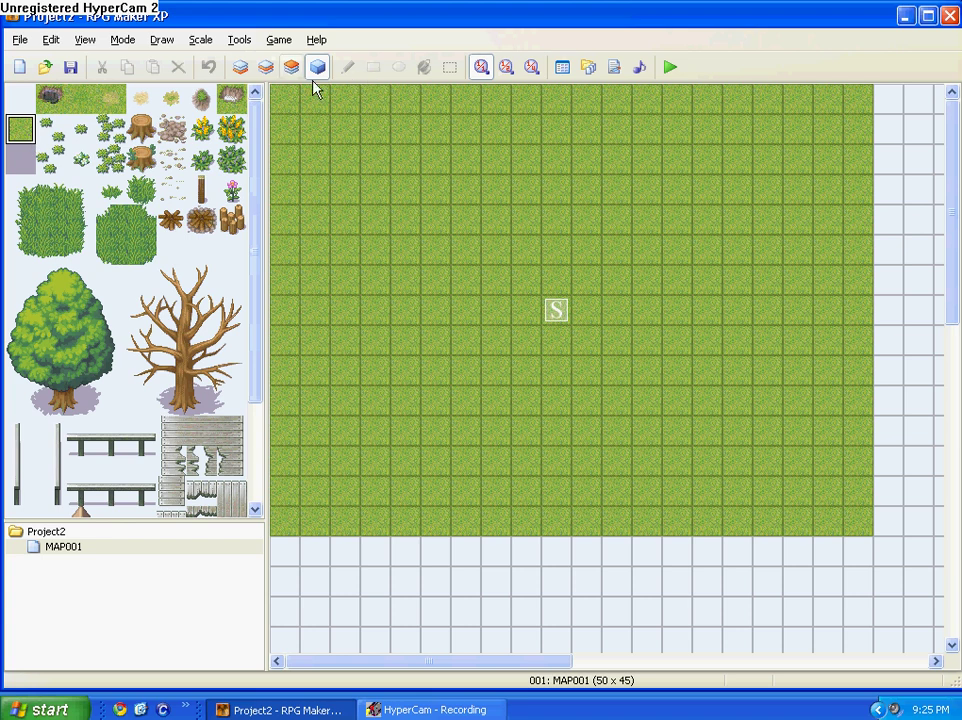
{"action": "left_click", "coordinate": [243, 69]}
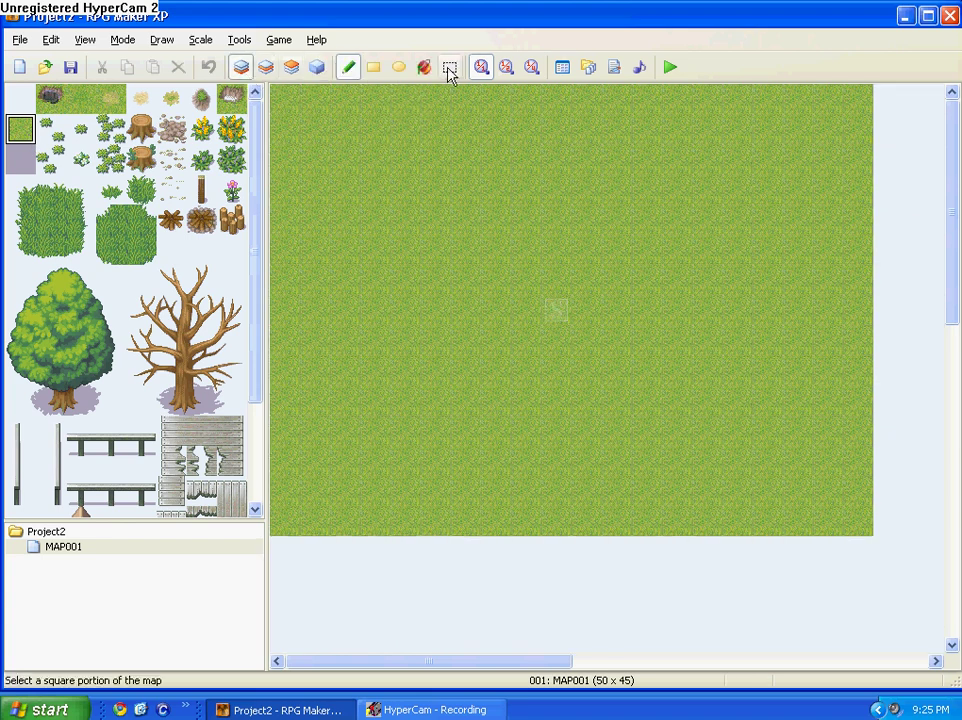
{"action": "left_click", "coordinate": [374, 67]}
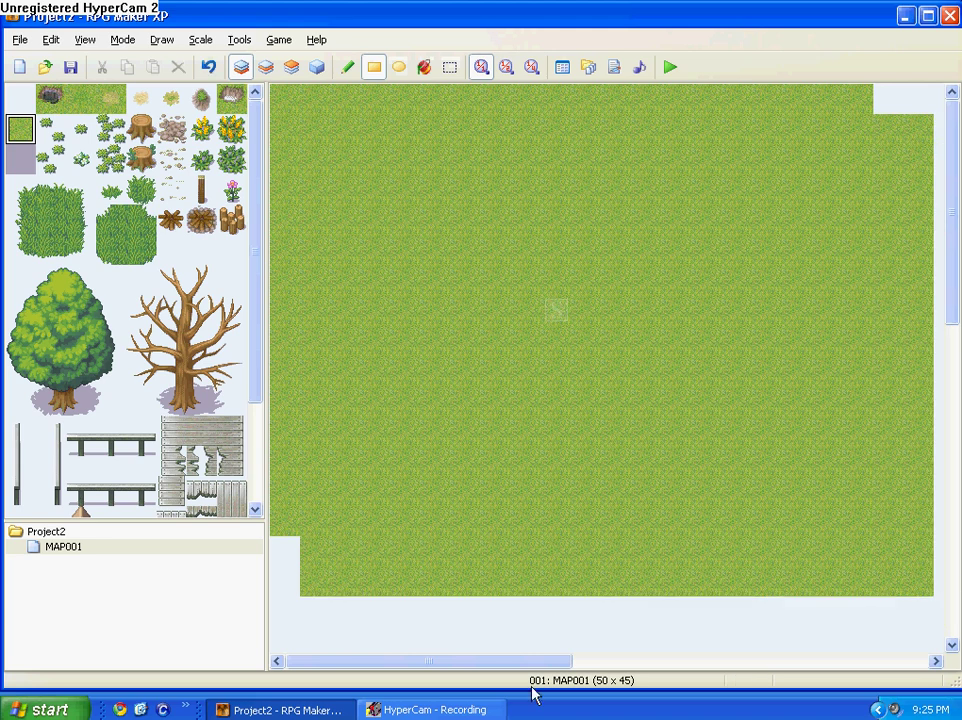
{"action": "left_click_drag", "start_coordinate": [509, 661], "coordinate": [835, 661]}
{"action": "mouse_move", "coordinate": [745, 565]}
{"action": "left_mouse_down"}
{"action": "mouse_move", "coordinate": [537, 398]}
{"action": "mouse_move", "coordinate": [508, 358]}
{"action": "left_mouse_up"}
{"action": "left_click_drag", "start_coordinate": [418, 208], "coordinate": [620, 320]}
{"action": "left_click_drag", "start_coordinate": [720, 340], "coordinate": [832, 342]}
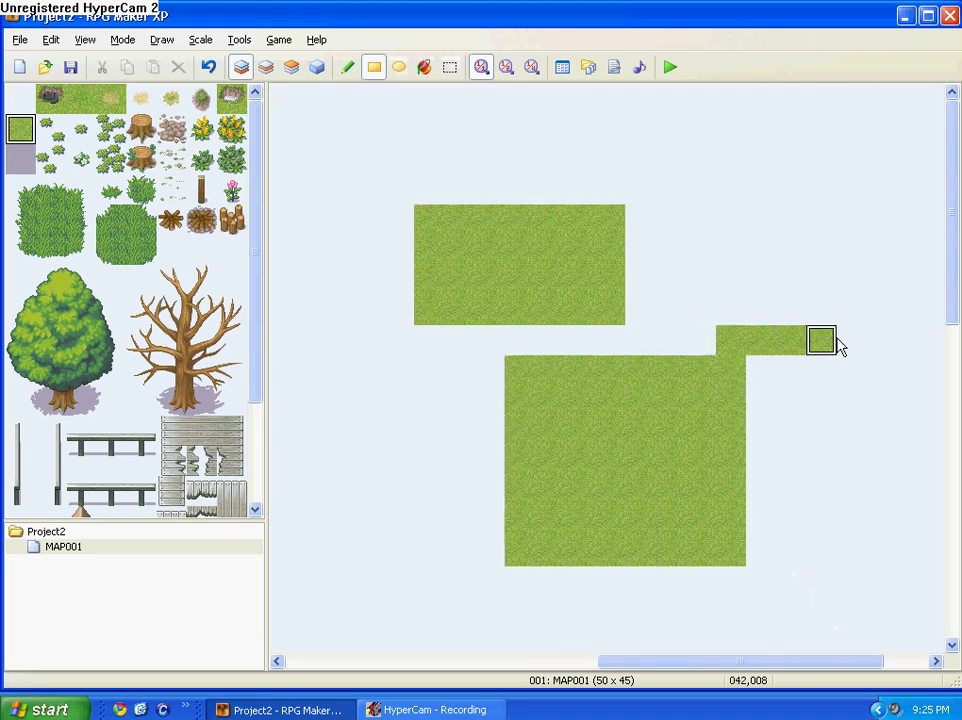
{"action": "left_click_drag", "start_coordinate": [855, 288], "coordinate": [782, 210]}
- Paint several grass ellipses of different sizes in the lower part of the map, including a large round one
{"action": "scroll", "coordinate": [955, 275], "scroll_direction": "down", "scroll_amount": 5}
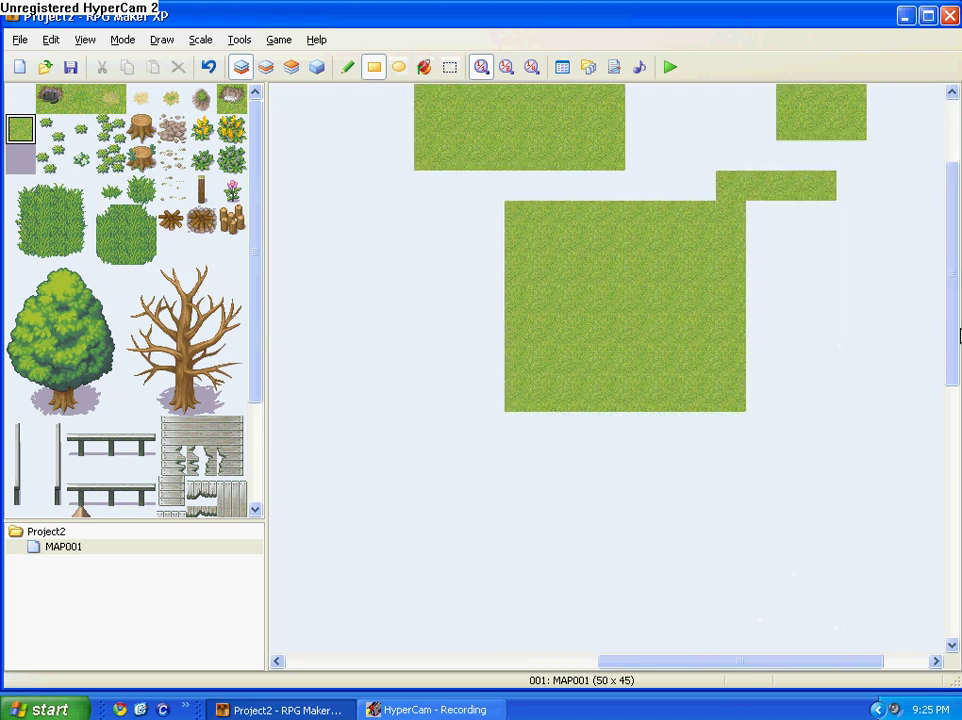
{"action": "left_click", "coordinate": [399, 67]}
{"action": "left_click_drag", "start_coordinate": [378, 129], "coordinate": [547, 365]}
{"action": "mouse_move", "coordinate": [459, 517]}
{"action": "left_mouse_down"}
{"action": "mouse_move", "coordinate": [633, 537]}
{"action": "mouse_move", "coordinate": [670, 560]}
{"action": "left_mouse_up"}
{"action": "mouse_move", "coordinate": [790, 637]}
{"action": "left_mouse_down"}
{"action": "mouse_move", "coordinate": [777, 507]}
{"action": "mouse_move", "coordinate": [862, 380]}
{"action": "left_mouse_up"}
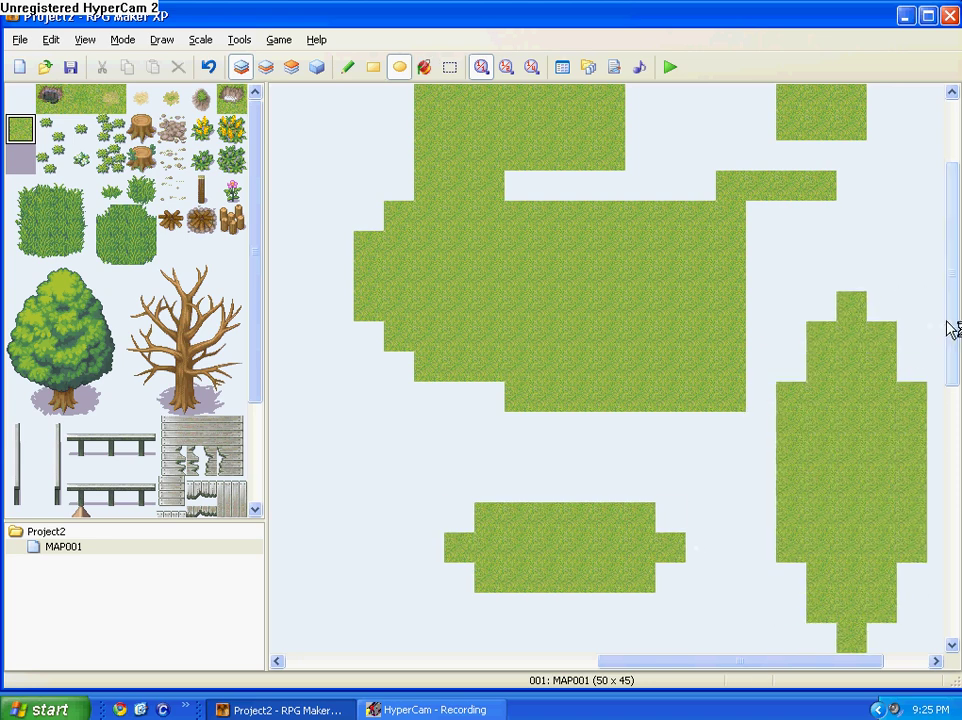
{"action": "scroll", "coordinate": [953, 328], "scroll_direction": "down", "scroll_amount": 7}
{"action": "mouse_move", "coordinate": [851, 125]}
{"action": "left_mouse_down"}
{"action": "mouse_move", "coordinate": [676, 346]}
{"action": "mouse_move", "coordinate": [369, 577]}
{"action": "left_mouse_up"}
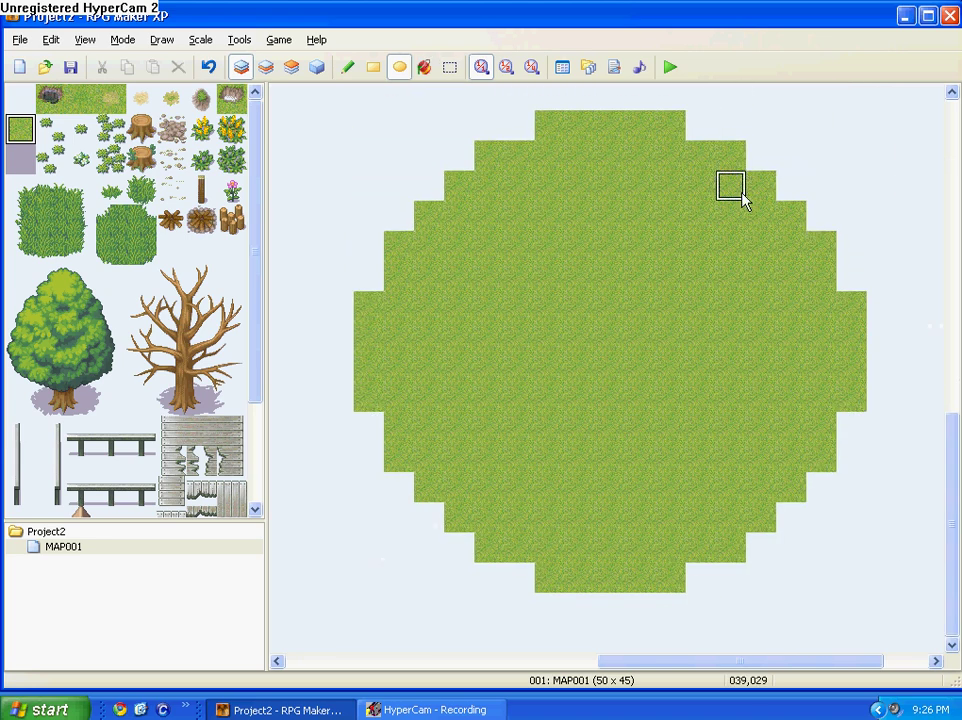
- Flood-fill the remaining empty area of the map's first layer with the grass tile
{"action": "left_click", "coordinate": [424, 70]}
{"action": "left_click", "coordinate": [365, 150]}
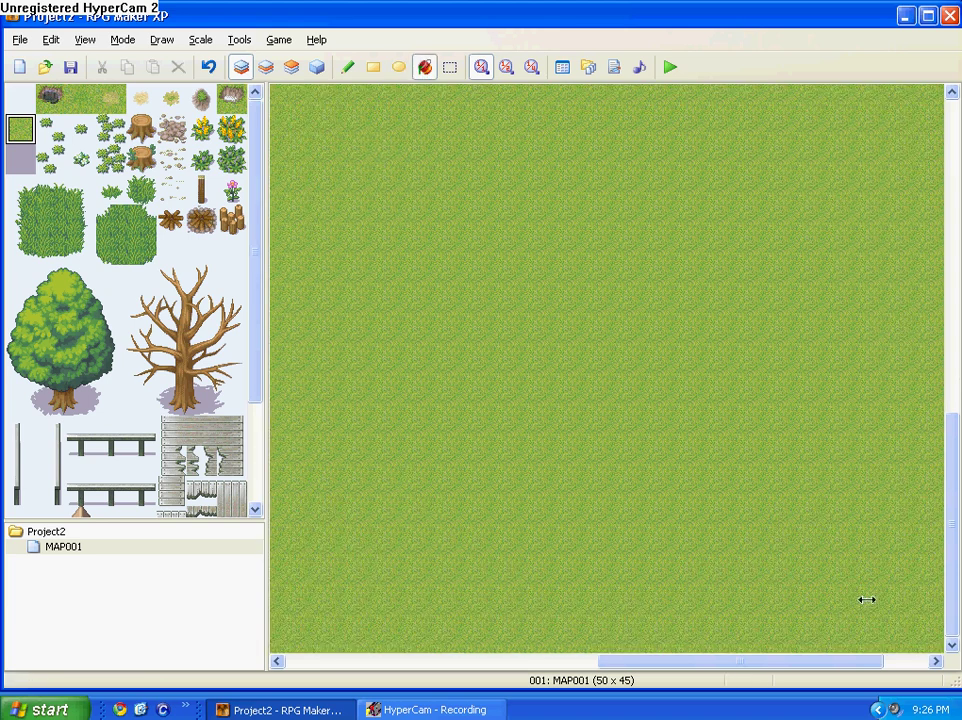
{"action": "scroll", "coordinate": [950, 625], "scroll_direction": "up", "scroll_amount": 8}
{"action": "left_click_drag", "start_coordinate": [800, 661], "coordinate": [487, 661]}
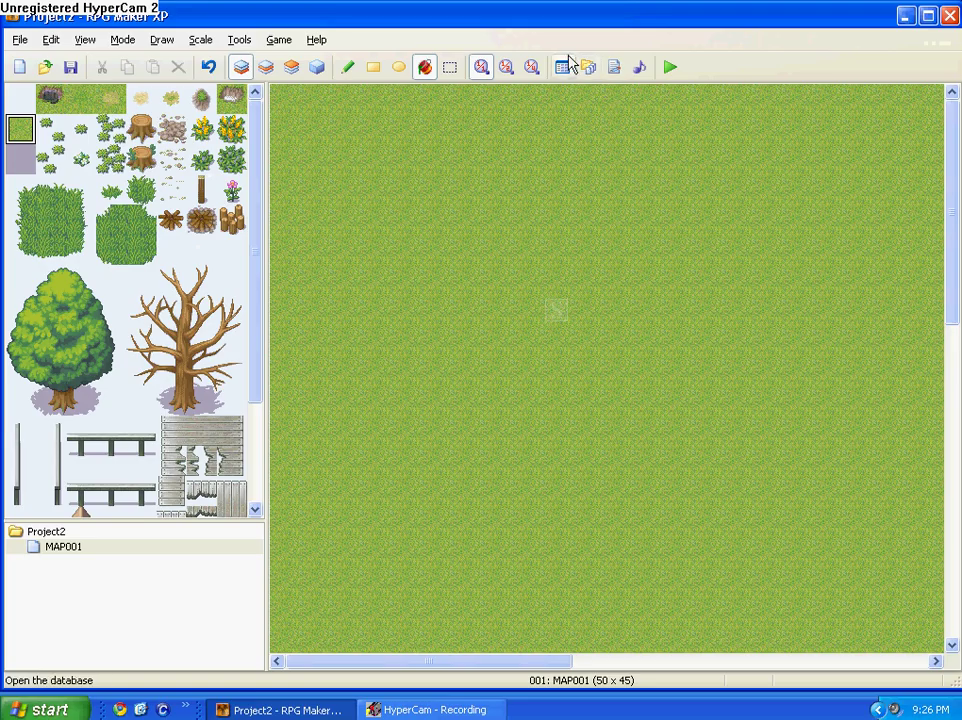
{"action": "left_click", "coordinate": [905, 16]}
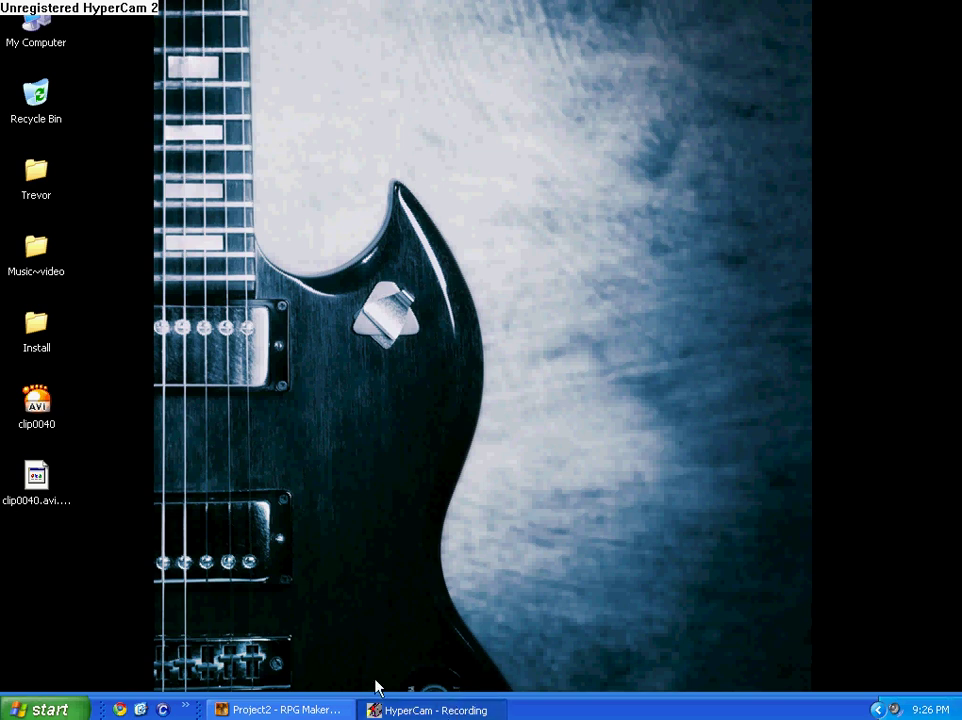
{"action": "right_click", "coordinate": [421, 709]}
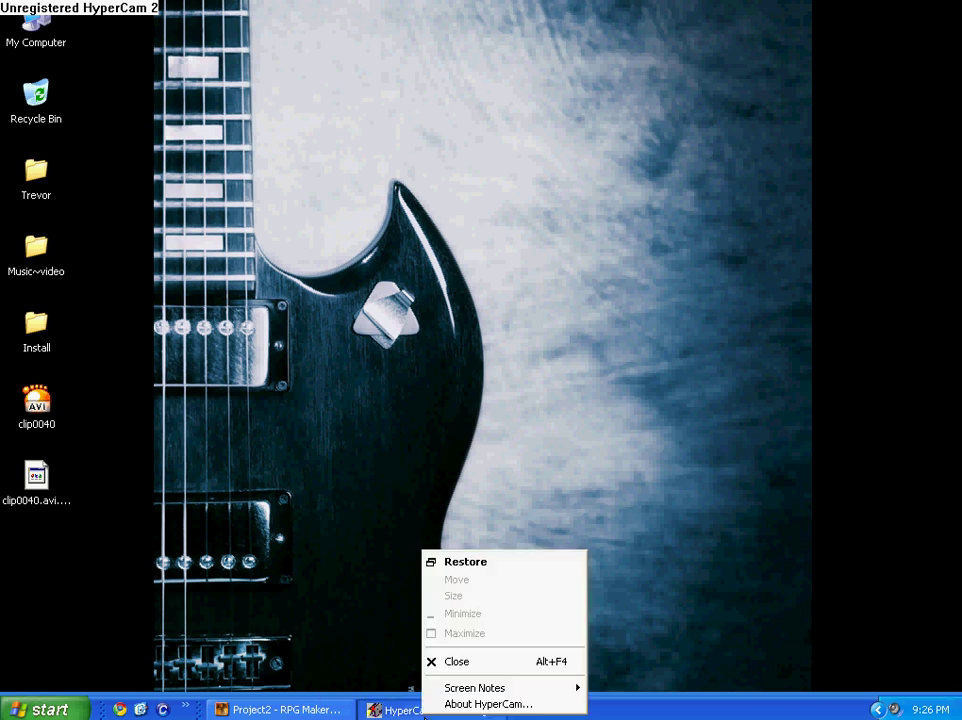
{"action": "left_click", "coordinate": [468, 562]}
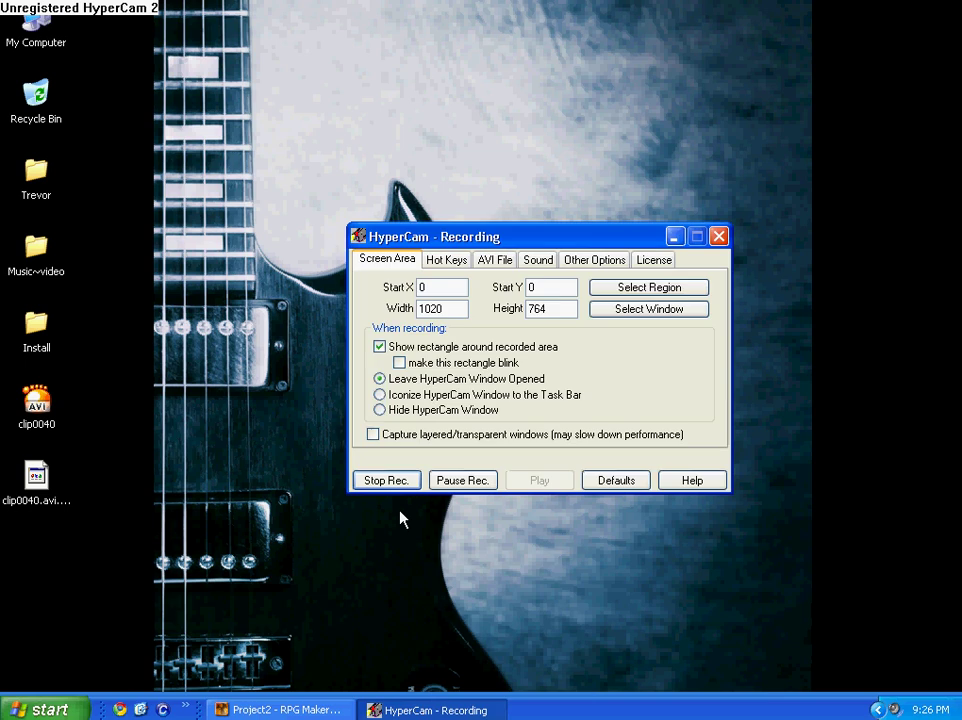
{"action": "left_click", "coordinate": [676, 238]}
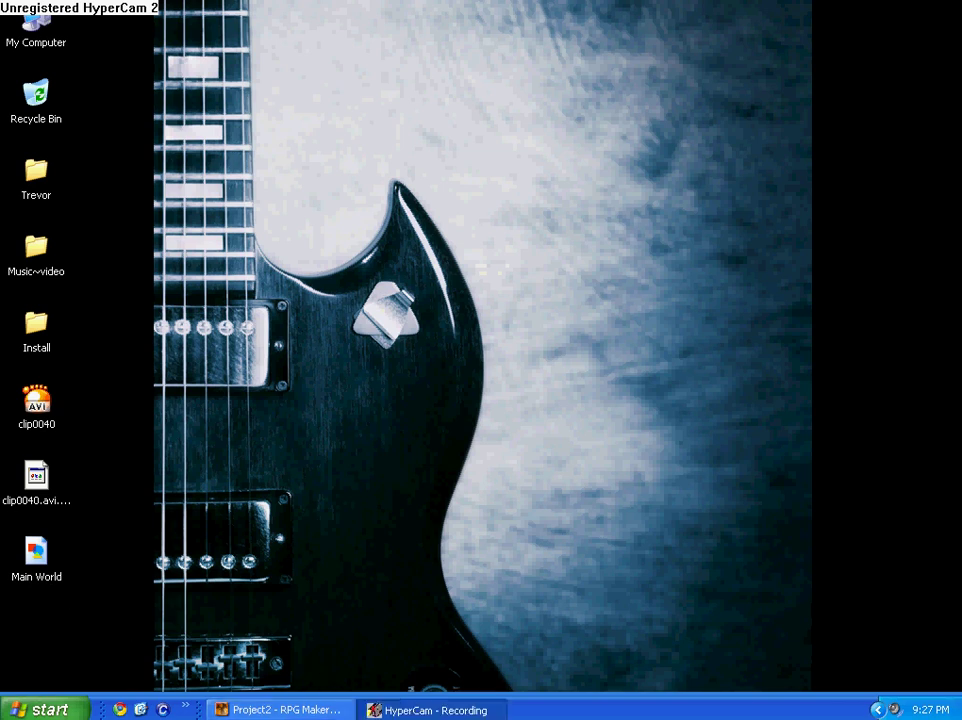
{"action": "left_click", "coordinate": [288, 697]}
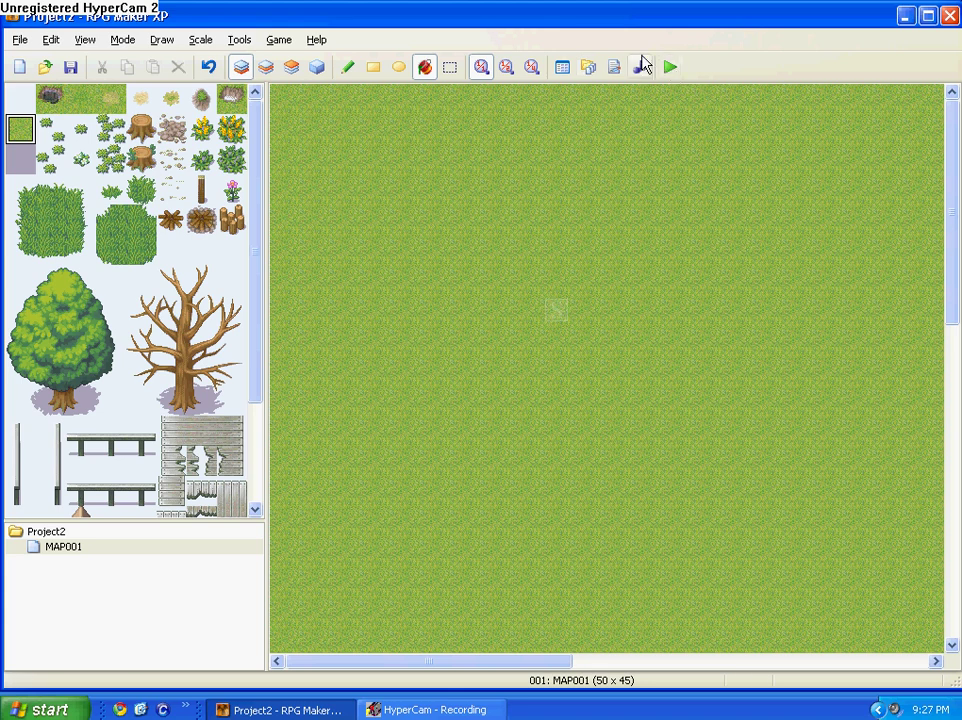
- Load the Main World image from the Desktop for import into the Graphics/Tilesets category of the Materialbase
{"action": "left_click", "coordinate": [590, 70]}
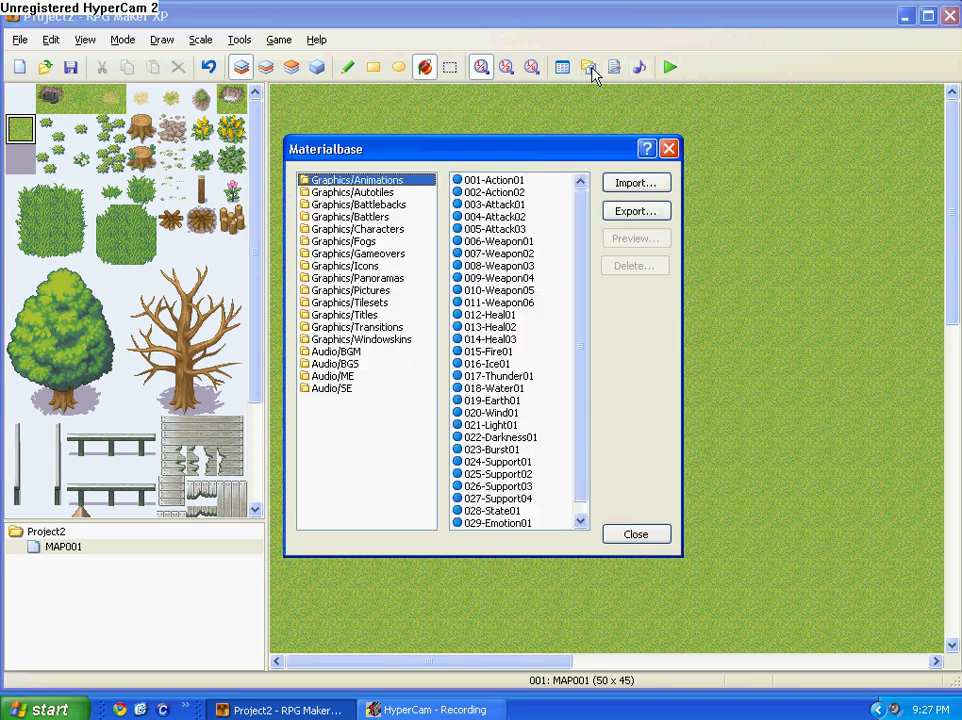
{"action": "left_click_drag", "start_coordinate": [536, 152], "coordinate": [557, 151]}
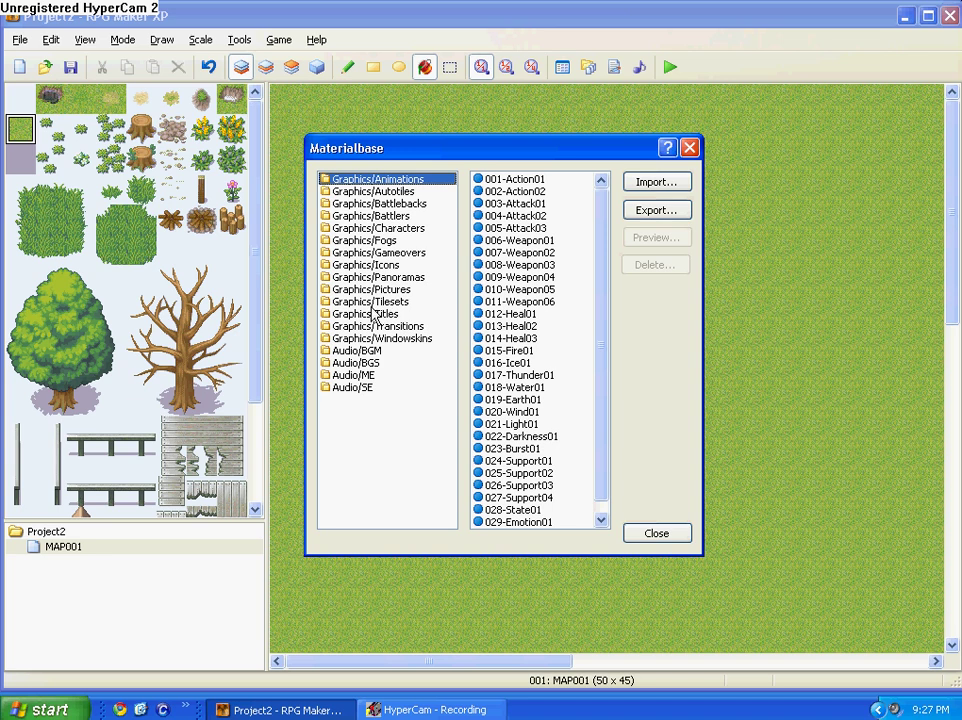
{"action": "left_click", "coordinate": [403, 304]}
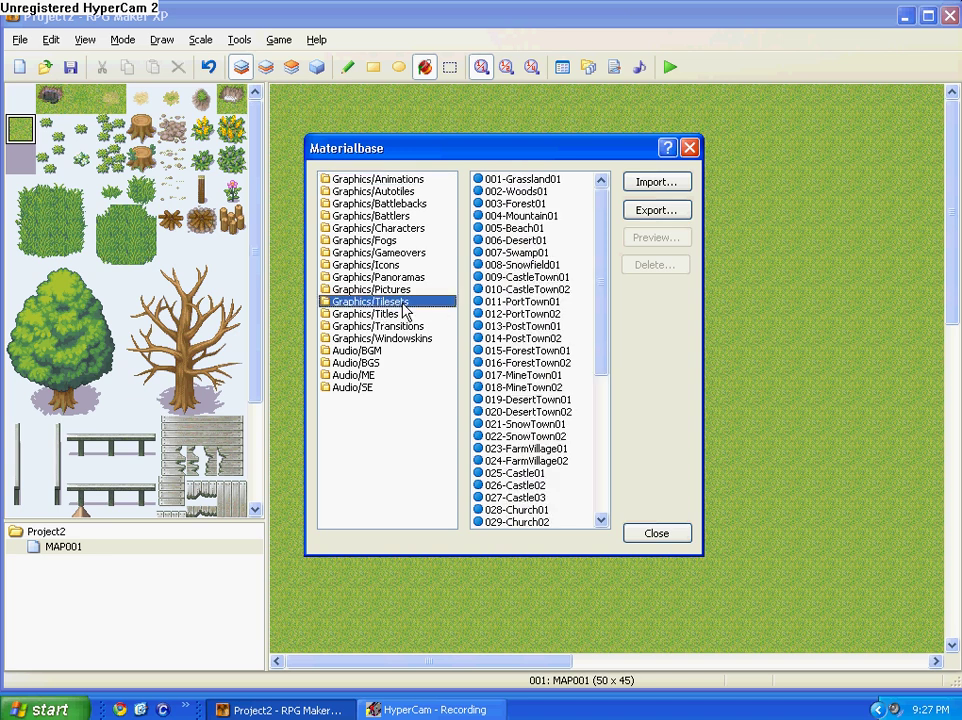
{"action": "left_click", "coordinate": [647, 184]}
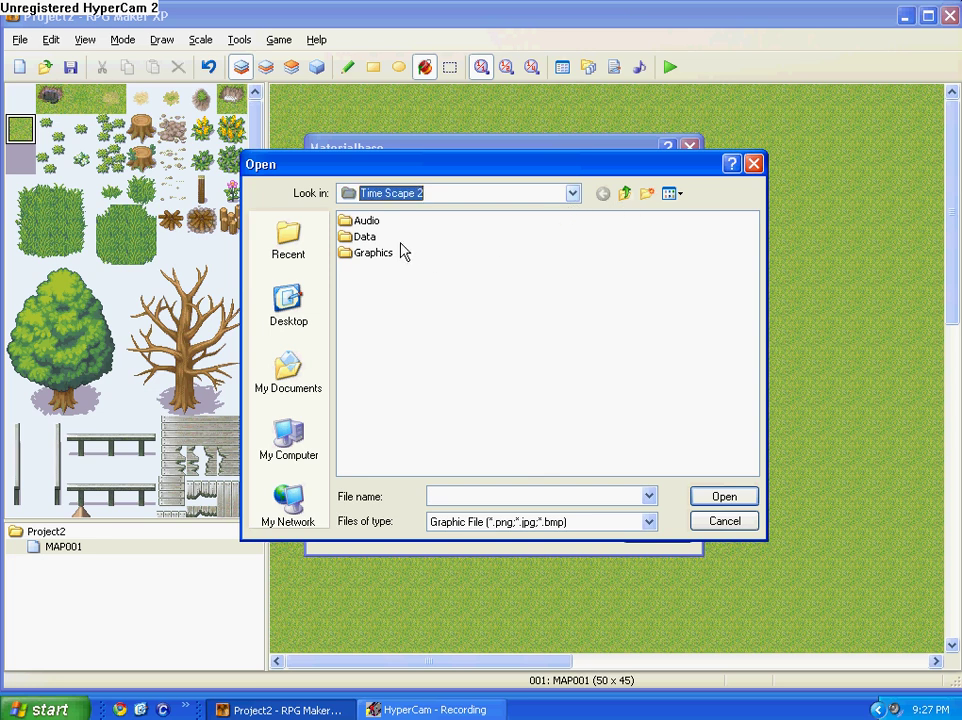
{"action": "left_click", "coordinate": [400, 193]}
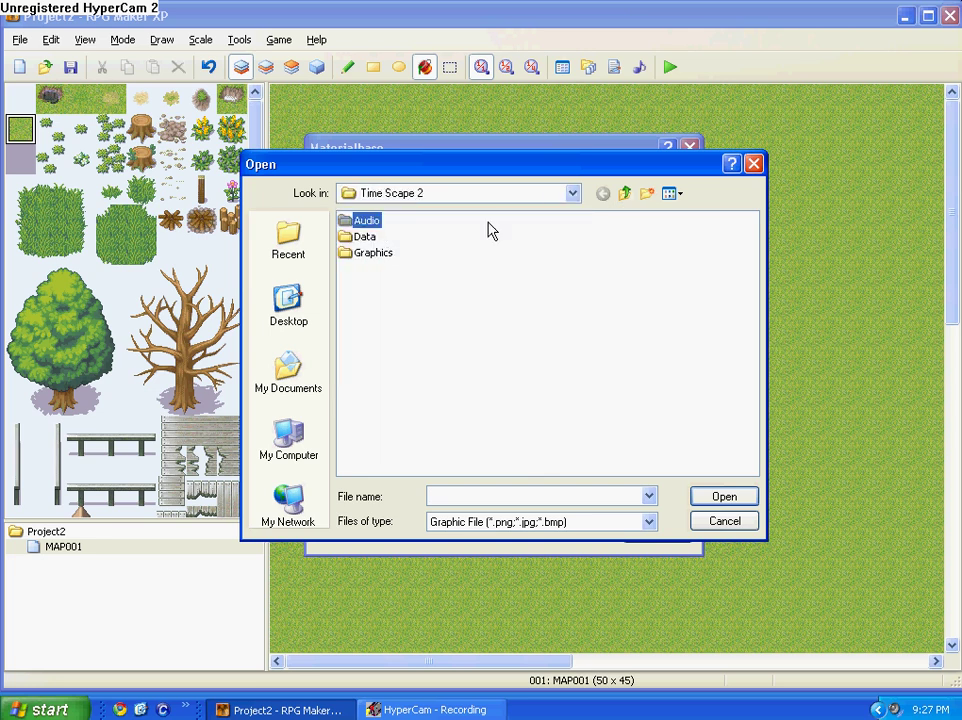
{"action": "left_click", "coordinate": [573, 195]}
{"action": "left_click", "coordinate": [505, 228]}
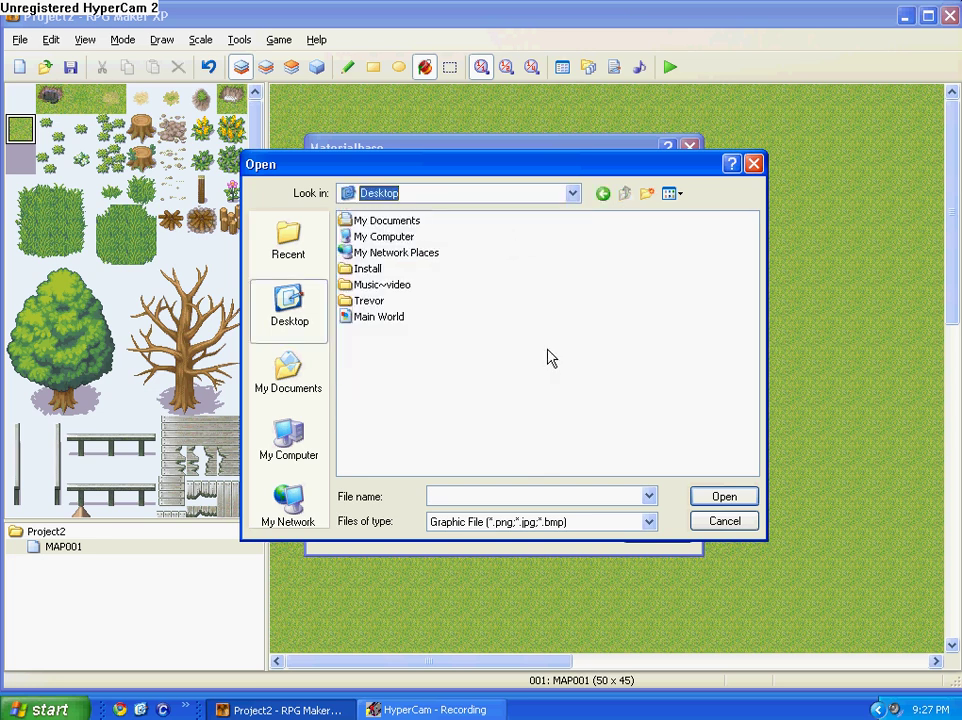
{"action": "left_click", "coordinate": [368, 319]}
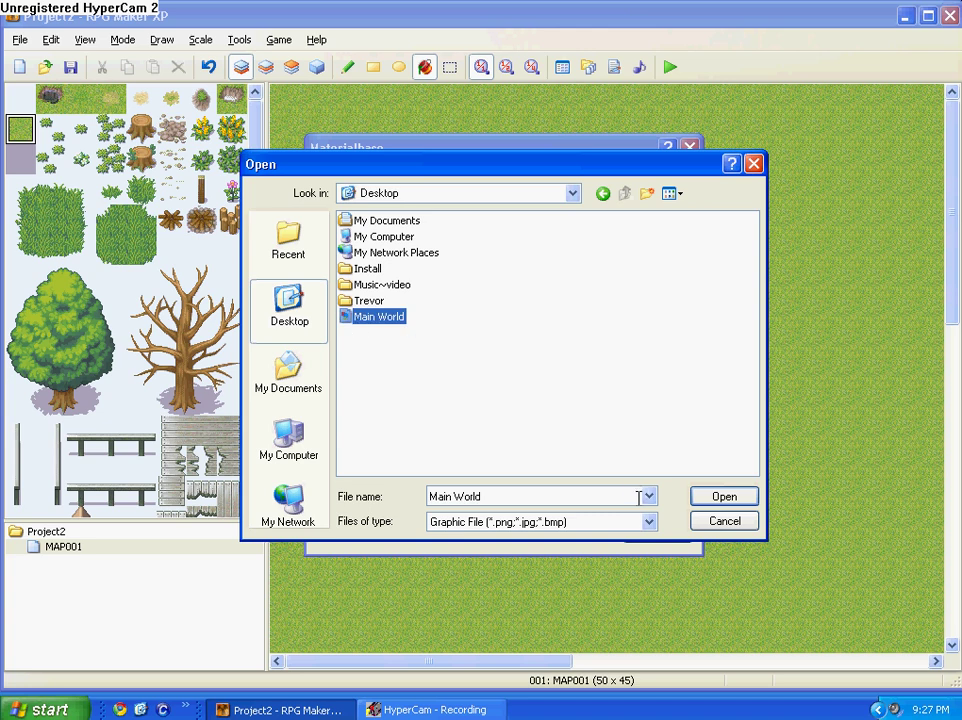
{"action": "left_click", "coordinate": [722, 497]}
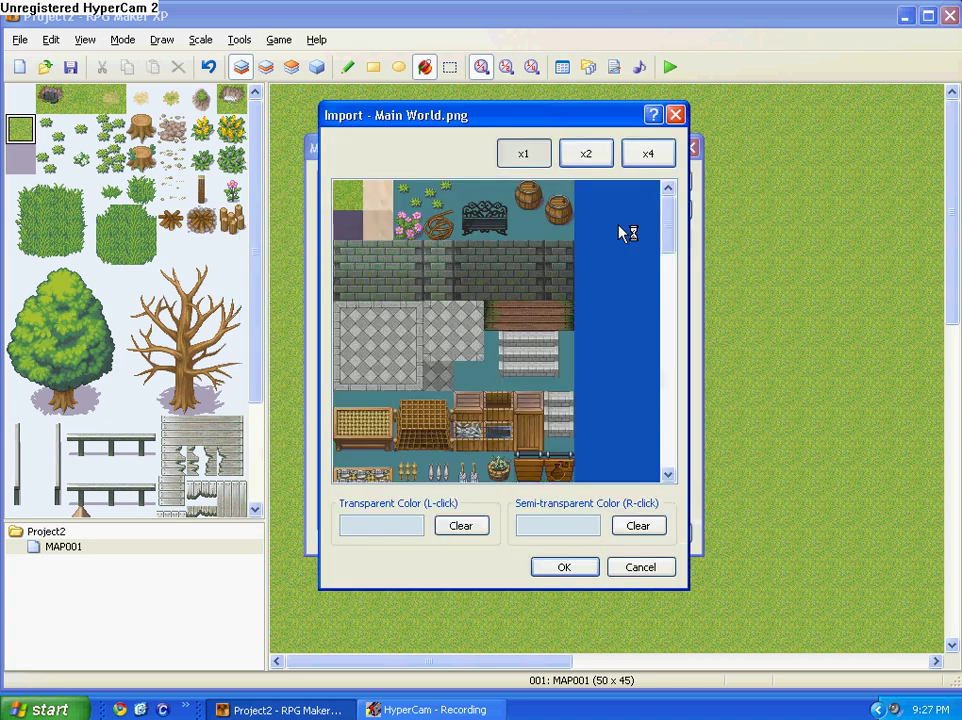
- Set the teal background as both the transparent and semi-transparent color, complete the Main World import, and close the Materialbase
{"action": "left_click_drag", "start_coordinate": [670, 232], "coordinate": [680, 490]}
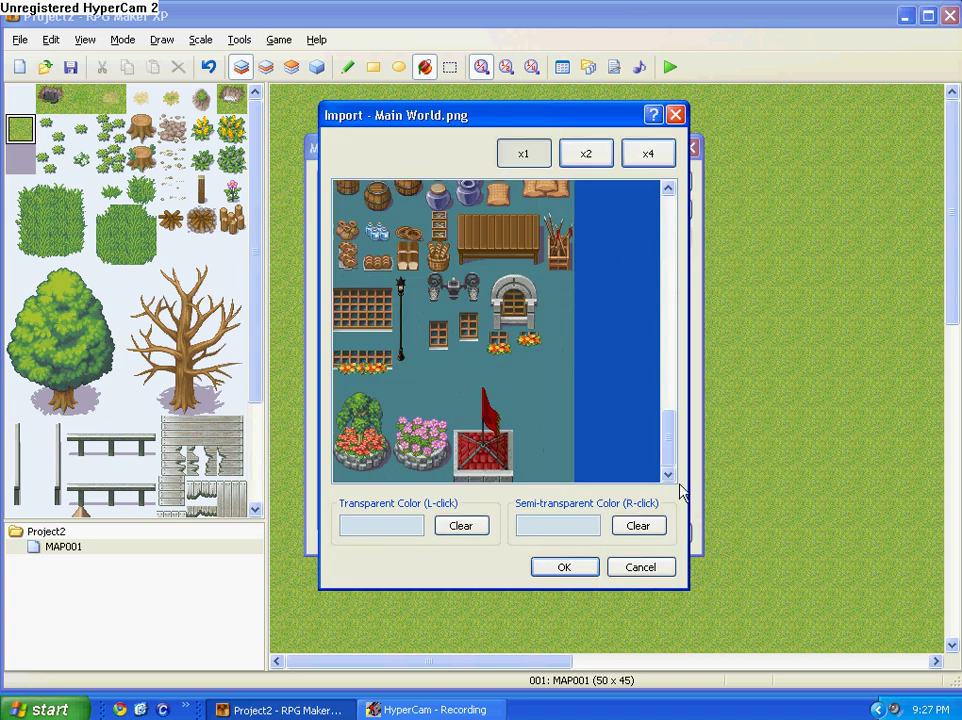
{"action": "left_click", "coordinate": [559, 414]}
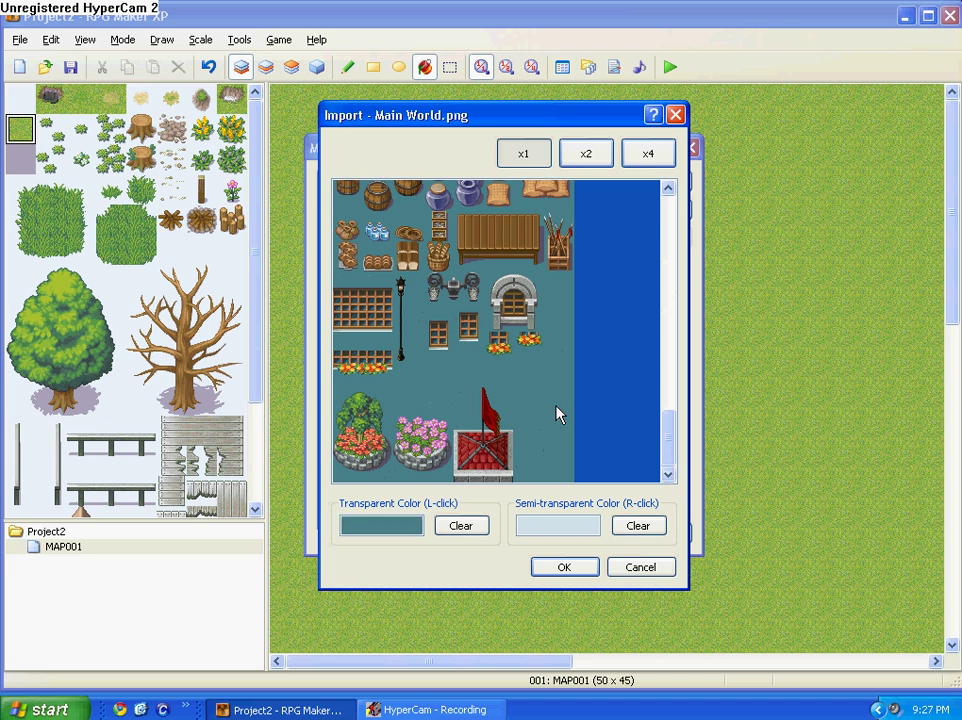
{"action": "right_click", "coordinate": [559, 414]}
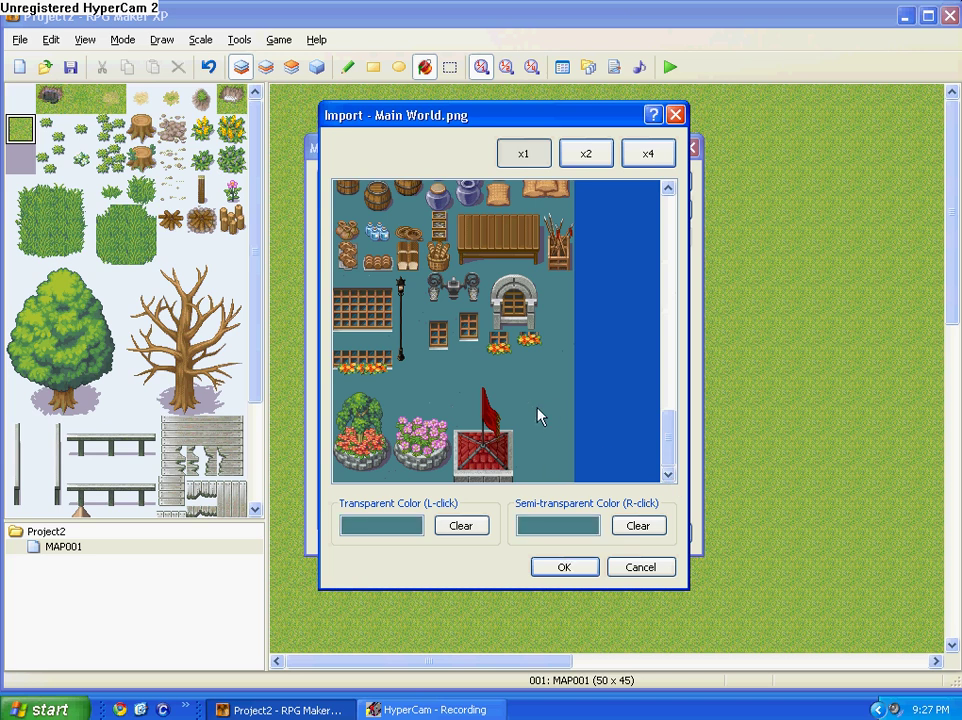
{"action": "left_click", "coordinate": [564, 567]}
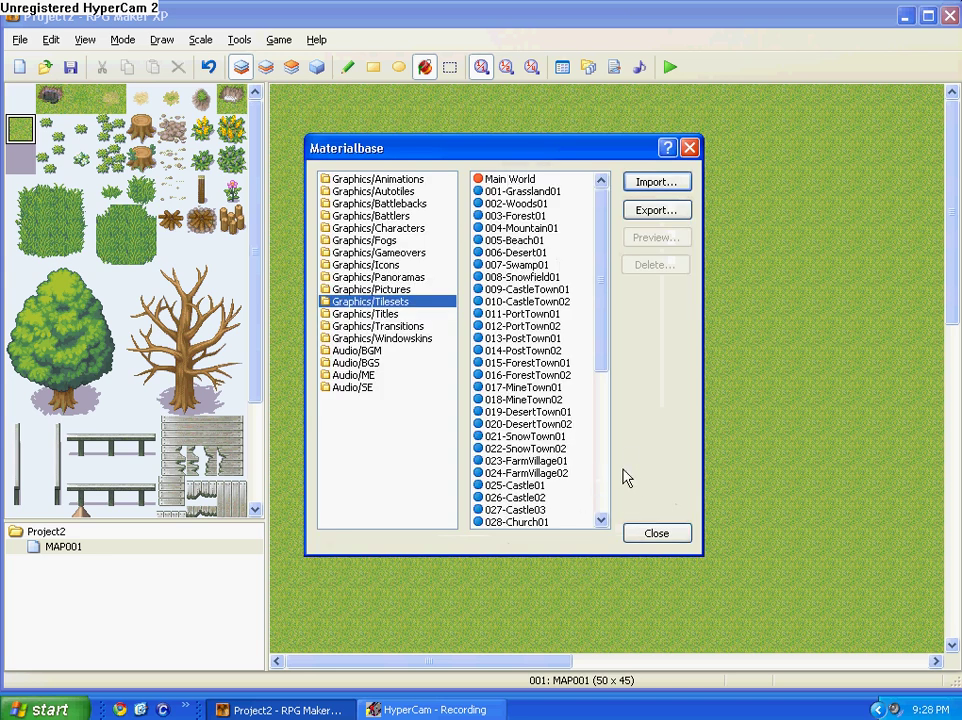
{"action": "left_click", "coordinate": [652, 534]}
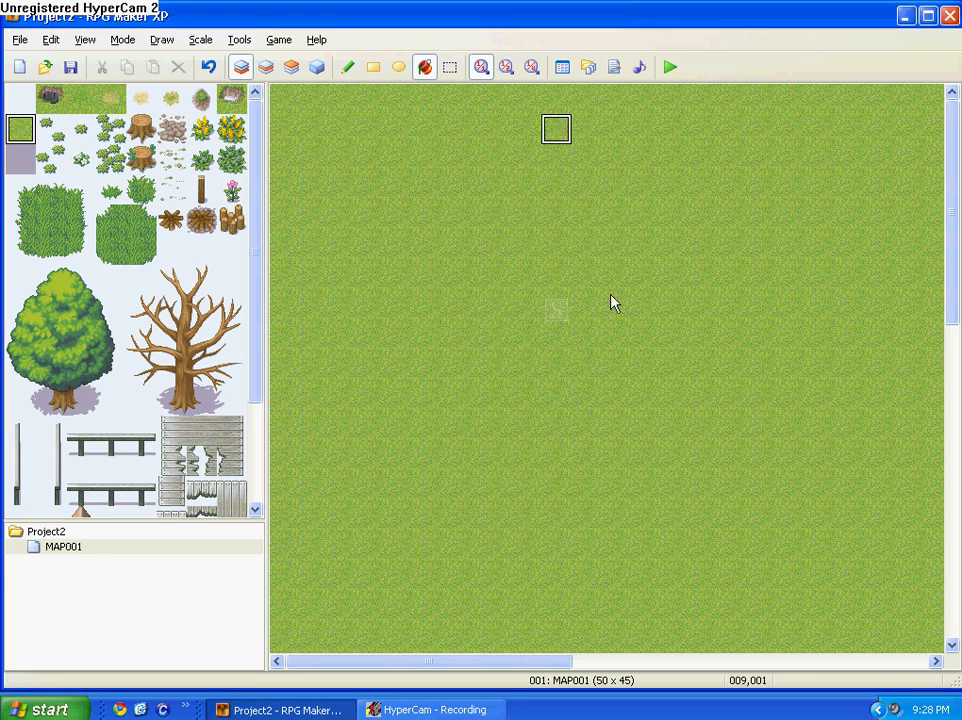
- Open the database's tileset list and raise its maximum number of entries to 51
{"action": "left_click", "coordinate": [573, 67]}
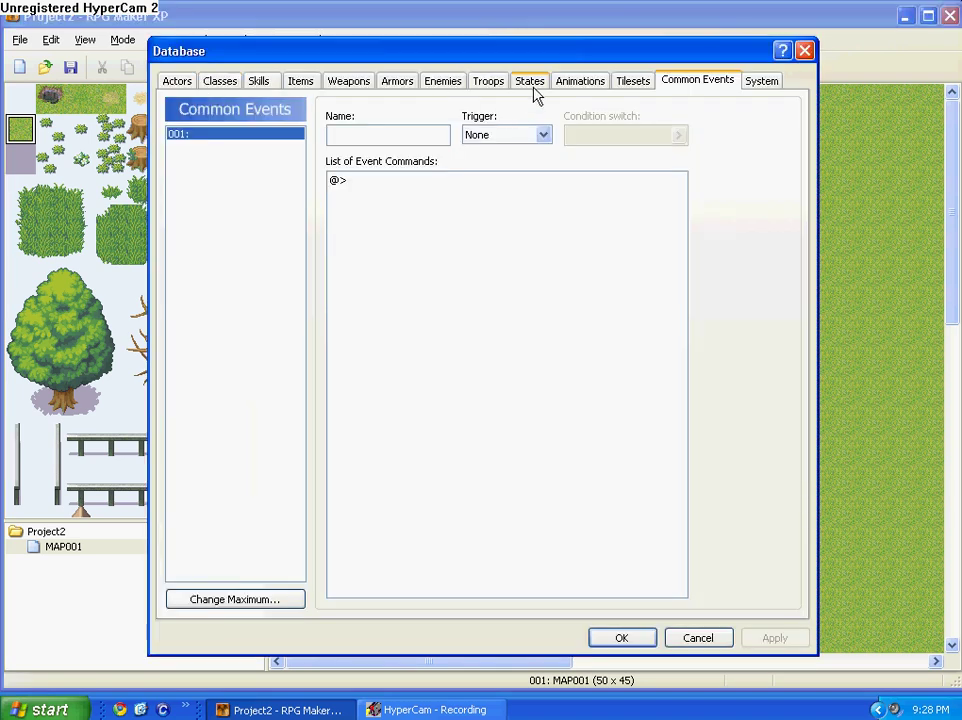
{"action": "left_click", "coordinate": [616, 87]}
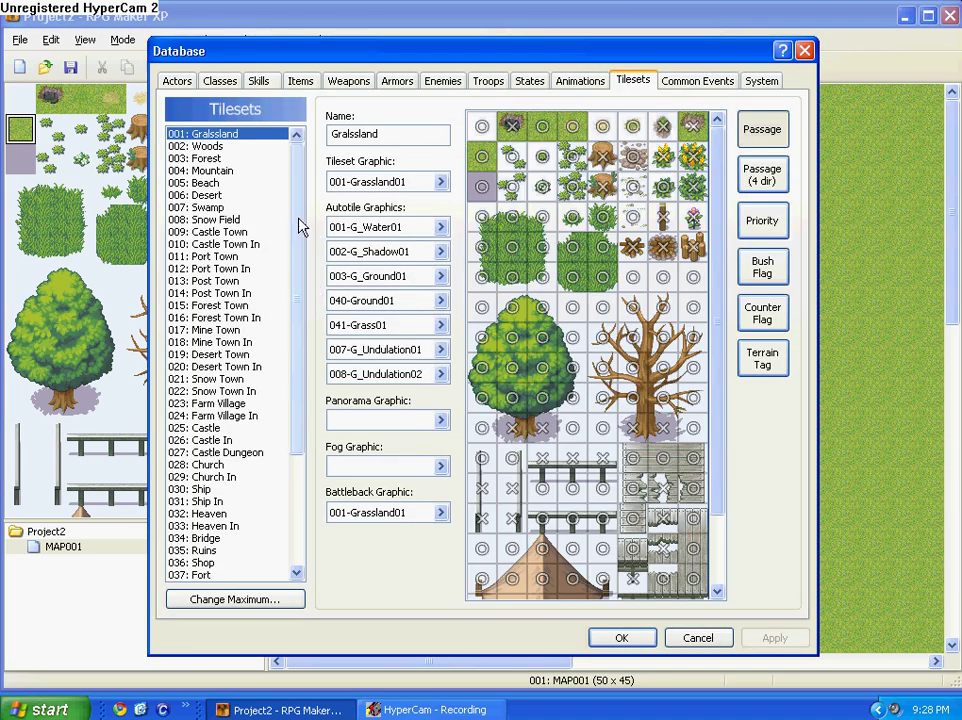
{"action": "left_click_drag", "start_coordinate": [298, 220], "coordinate": [301, 372]}
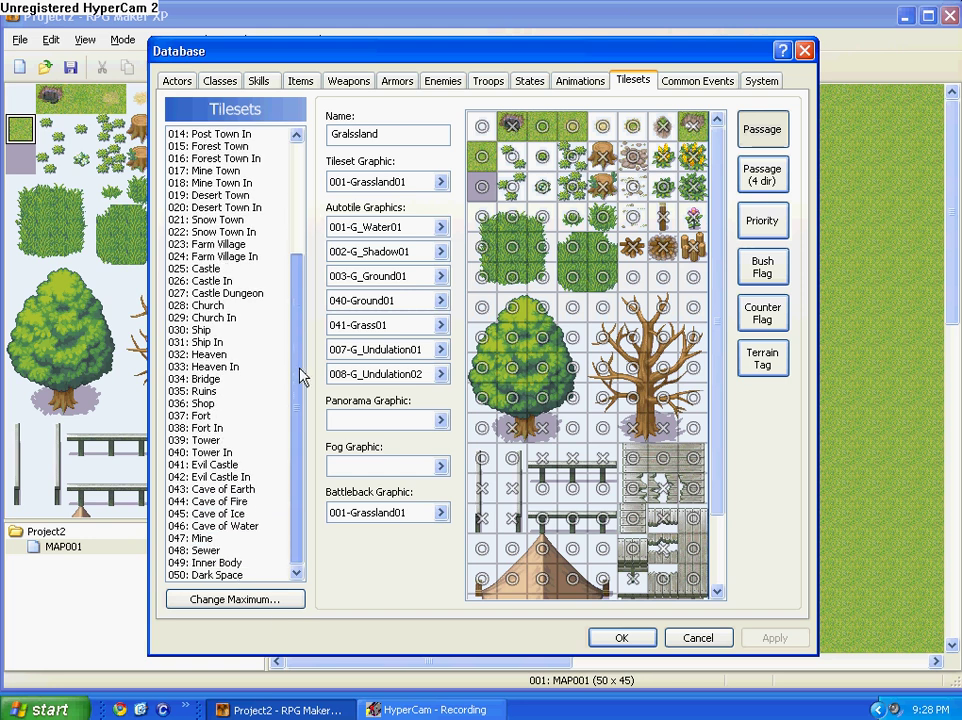
{"action": "left_click", "coordinate": [235, 600]}
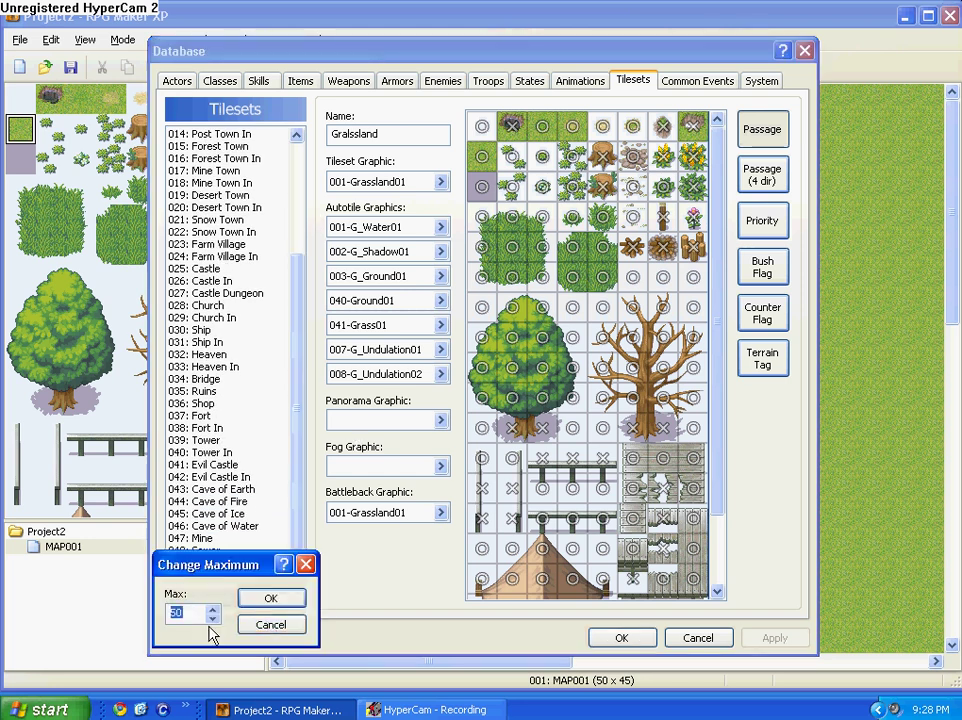
{"action": "type", "text": "51"}
{"action": "left_click", "coordinate": [250, 597]}
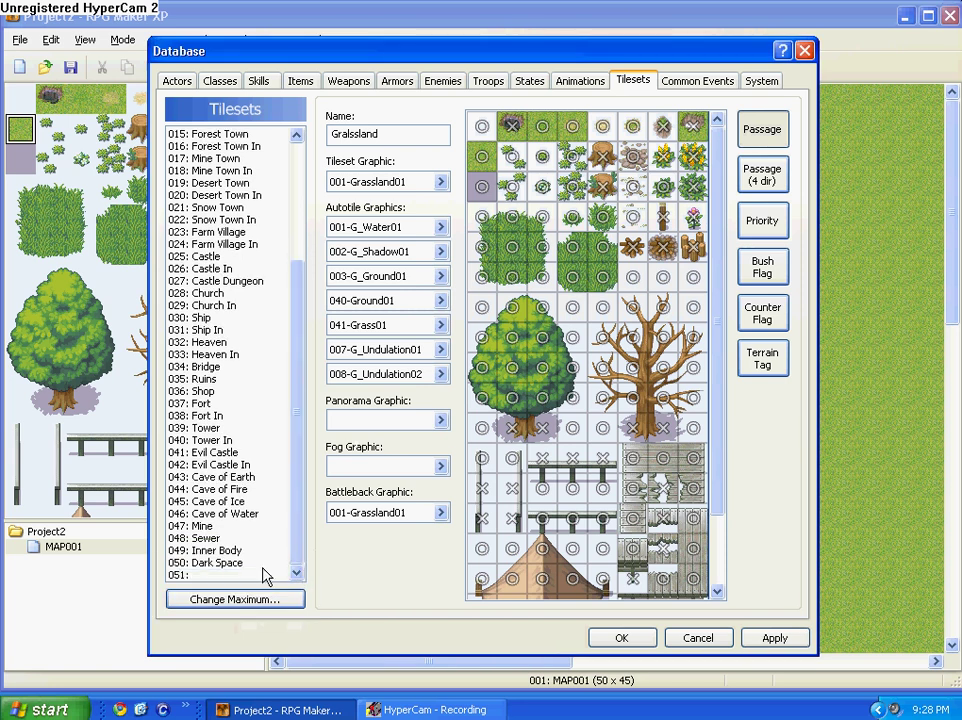
- Name tileset entry 051 Main World, assign the Main World tileset graphic to it, and apply the change
{"action": "left_click", "coordinate": [236, 576]}
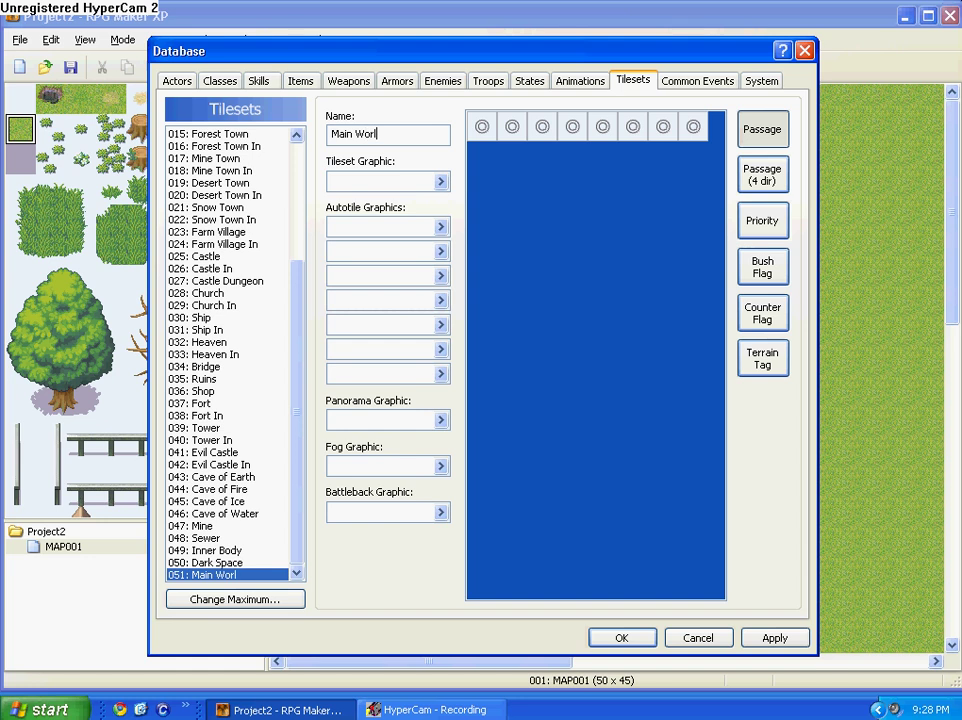
{"action": "left_click", "coordinate": [440, 182]}
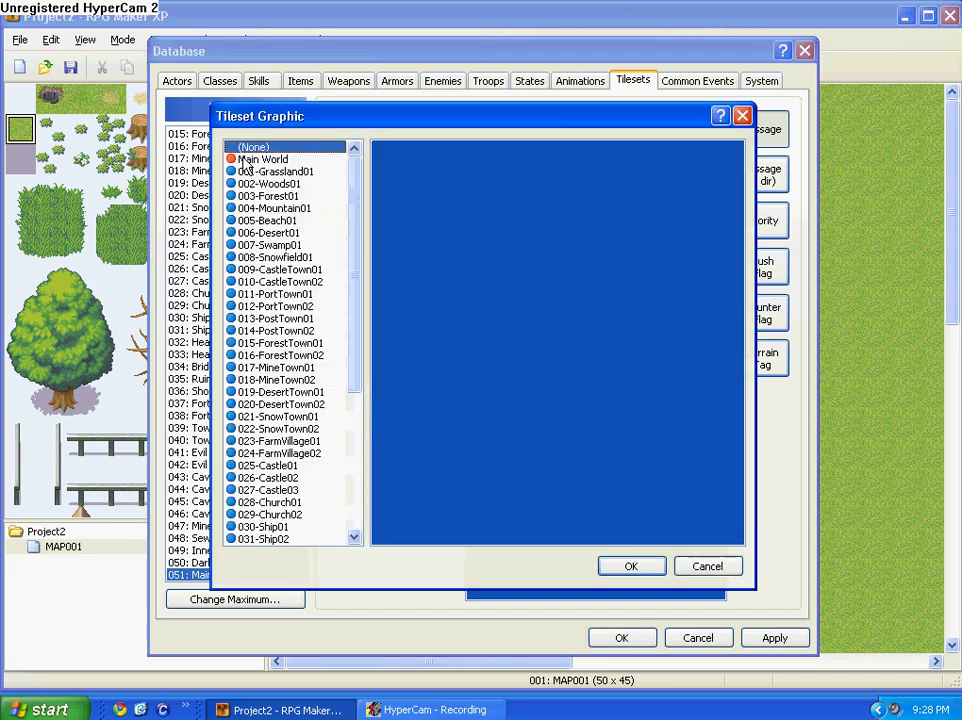
{"action": "left_click", "coordinate": [247, 160]}
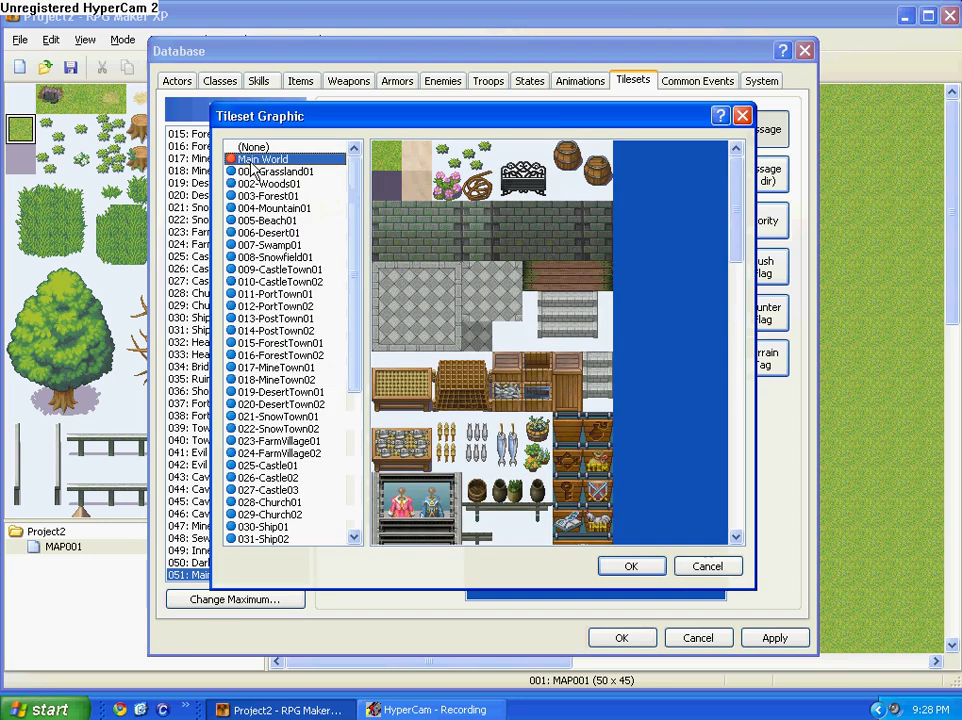
{"action": "left_click", "coordinate": [632, 566]}
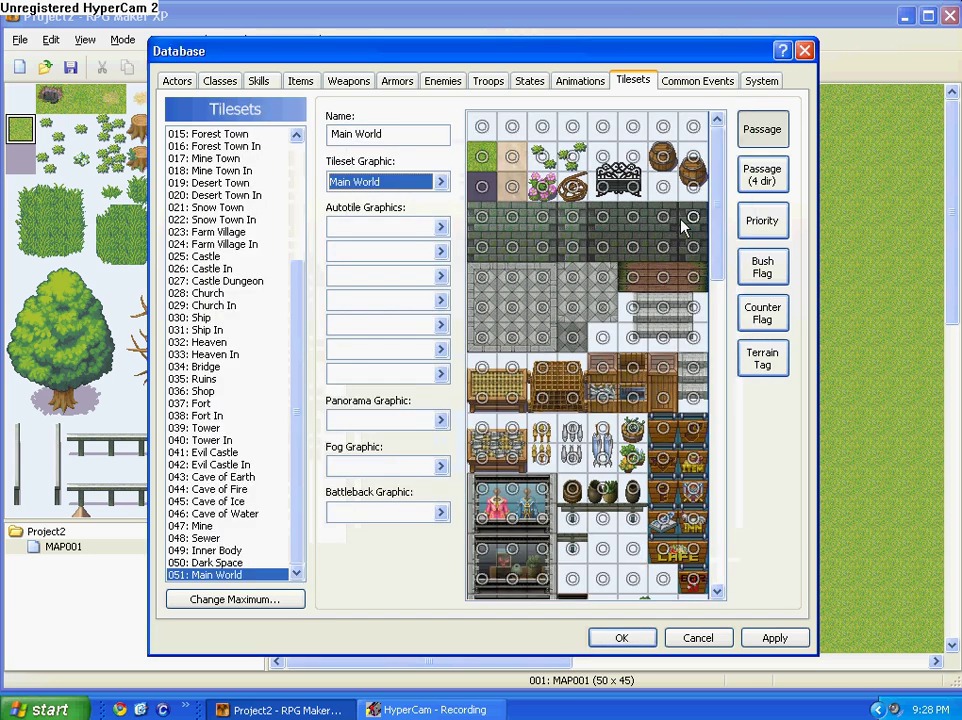
{"action": "left_click_drag", "start_coordinate": [716, 224], "coordinate": [749, 563]}
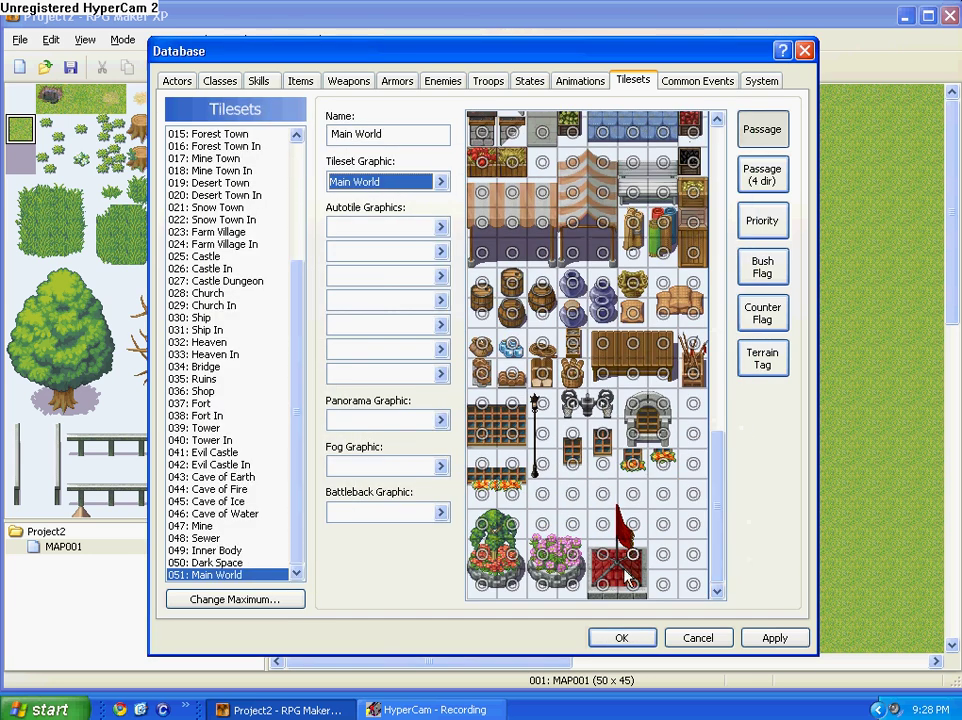
{"action": "left_click", "coordinate": [771, 637]}
- Examine the passage, four-direction passage and priority settings of the Forest Town tileset as a reference
{"action": "left_click_drag", "start_coordinate": [250, 513], "coordinate": [229, 366]}
{"action": "left_click", "coordinate": [242, 134]}
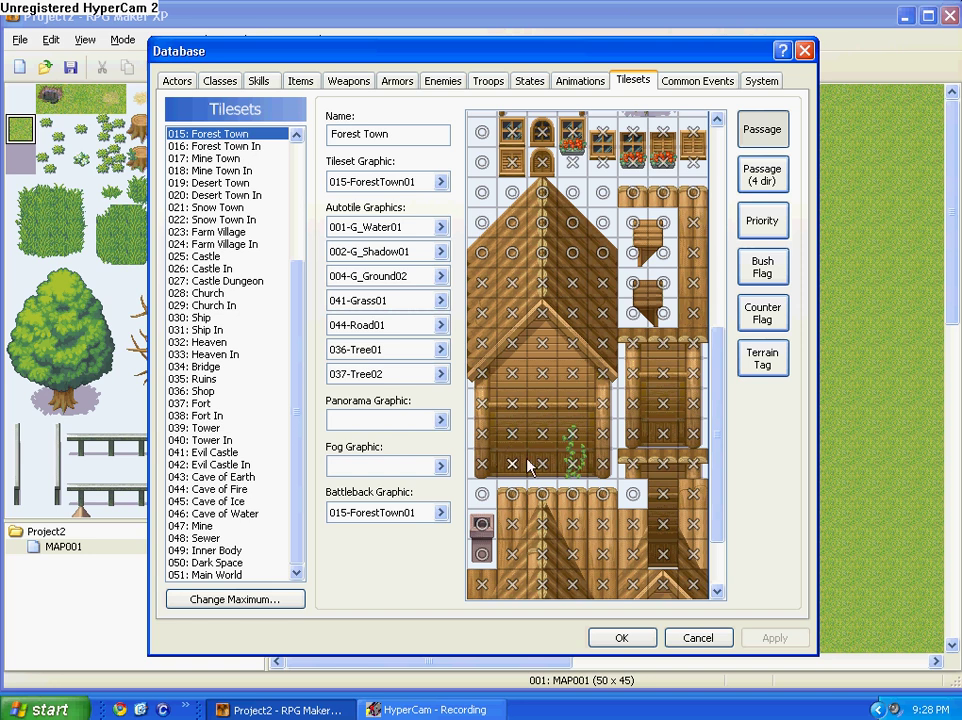
{"action": "scroll", "coordinate": [700, 480], "scroll_direction": "down", "scroll_amount": 3}
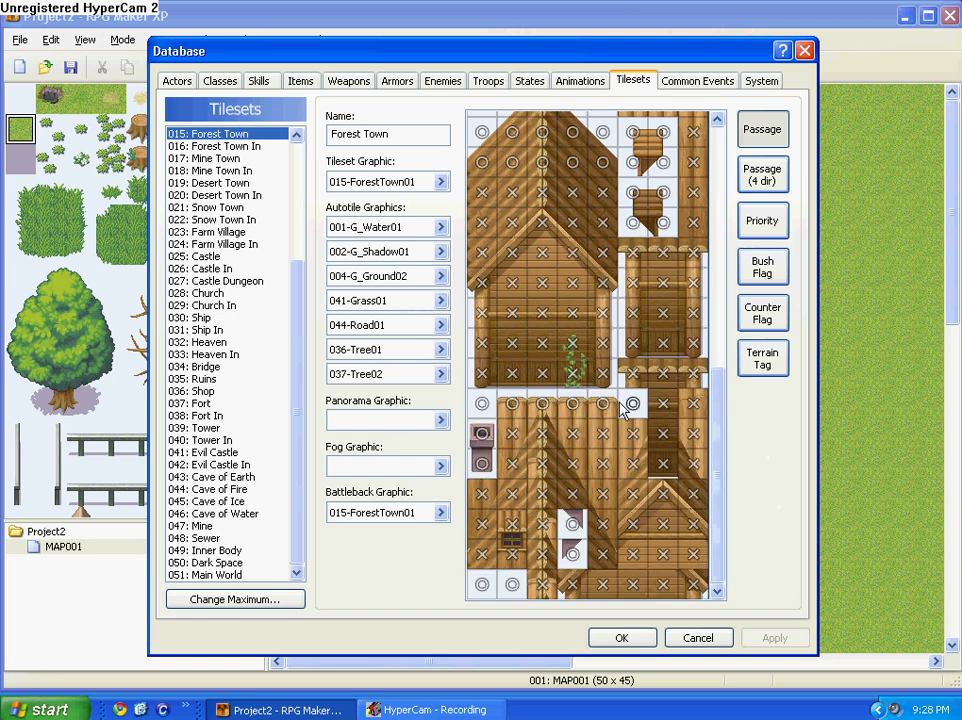
{"action": "scroll", "coordinate": [726, 475], "scroll_direction": "up", "scroll_amount": 5}
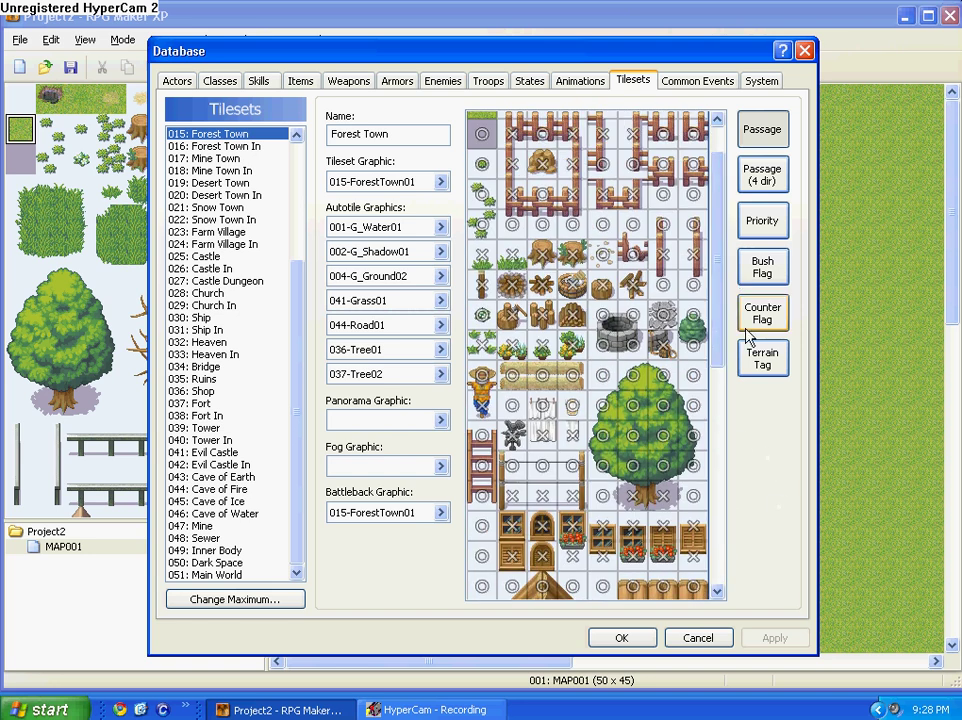
{"action": "left_click", "coordinate": [765, 180]}
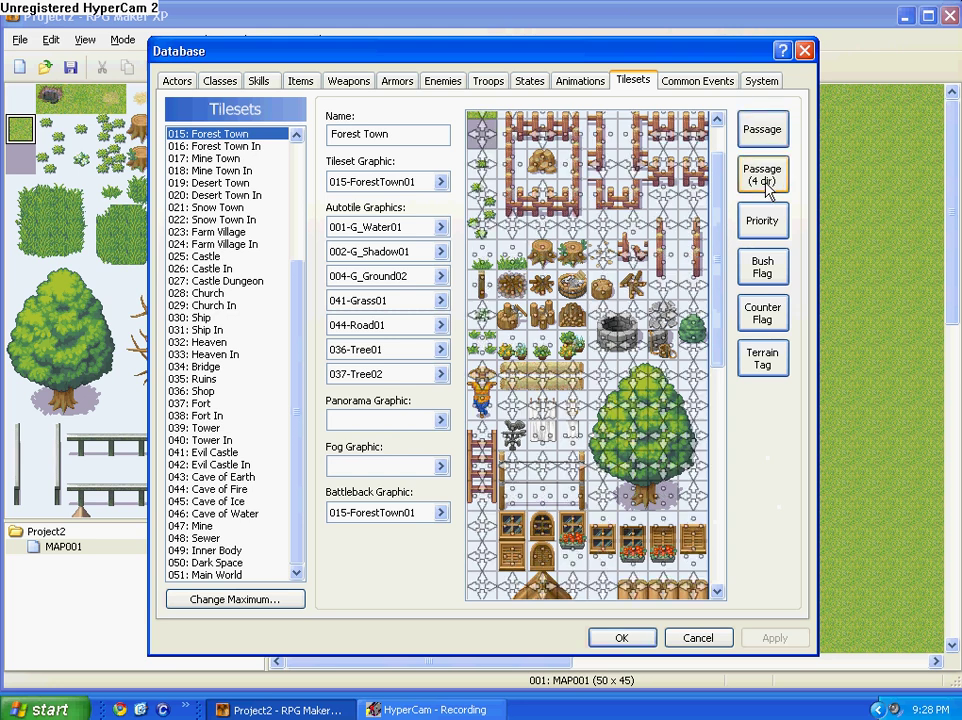
{"action": "scroll", "coordinate": [726, 378], "scroll_direction": "down", "scroll_amount": 2}
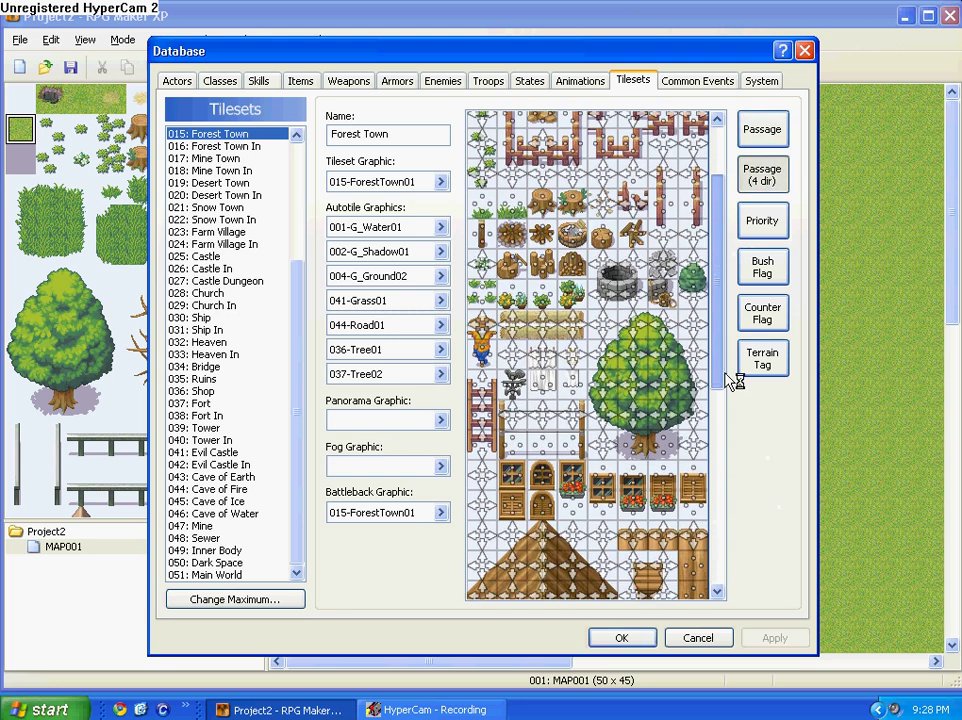
{"action": "left_click", "coordinate": [771, 220]}
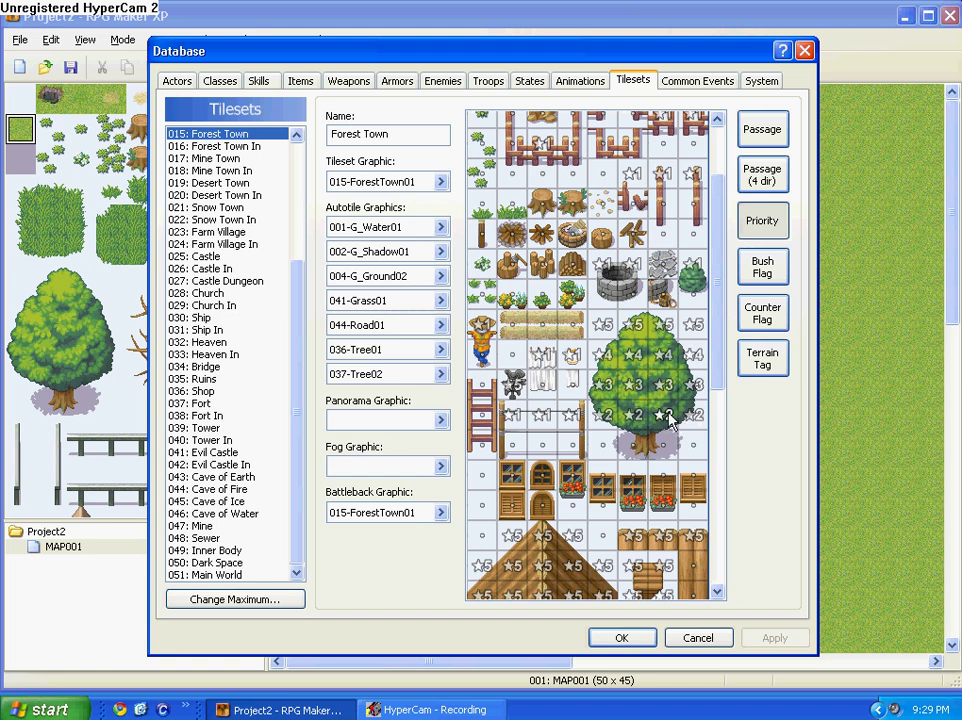
- Assign 003-G_Ground01 and 004-G_Ground02 as the first and second autotiles of the Main World tileset
{"action": "left_click", "coordinate": [220, 575]}
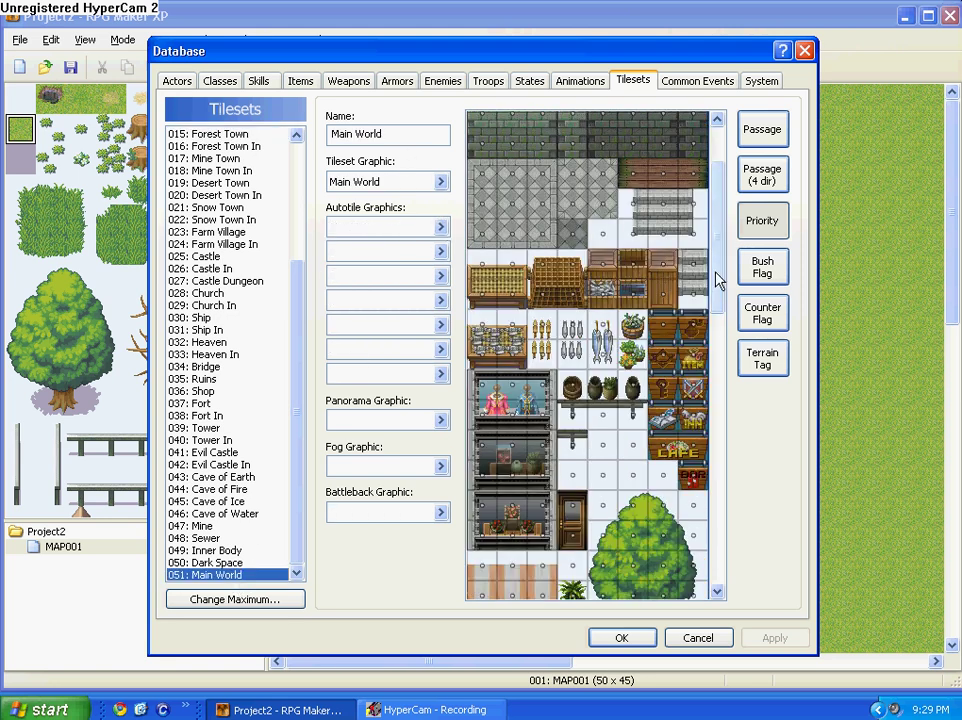
{"action": "scroll", "coordinate": [488, 284], "scroll_direction": "up", "scroll_amount": 1}
{"action": "left_click", "coordinate": [440, 239]}
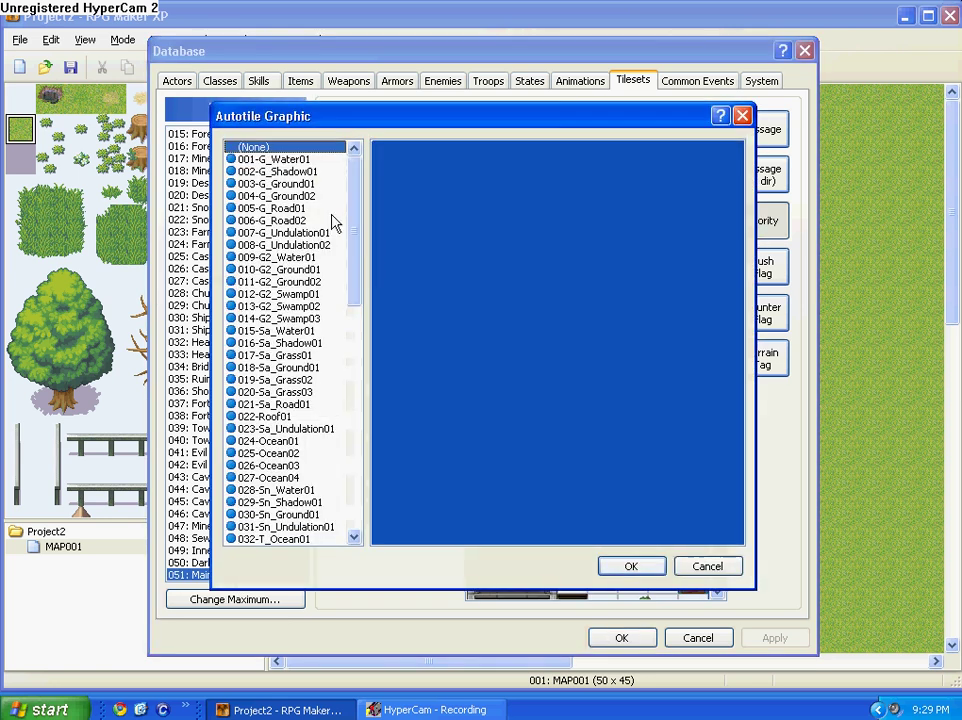
{"action": "left_click", "coordinate": [280, 184]}
{"action": "left_click", "coordinate": [632, 567]}
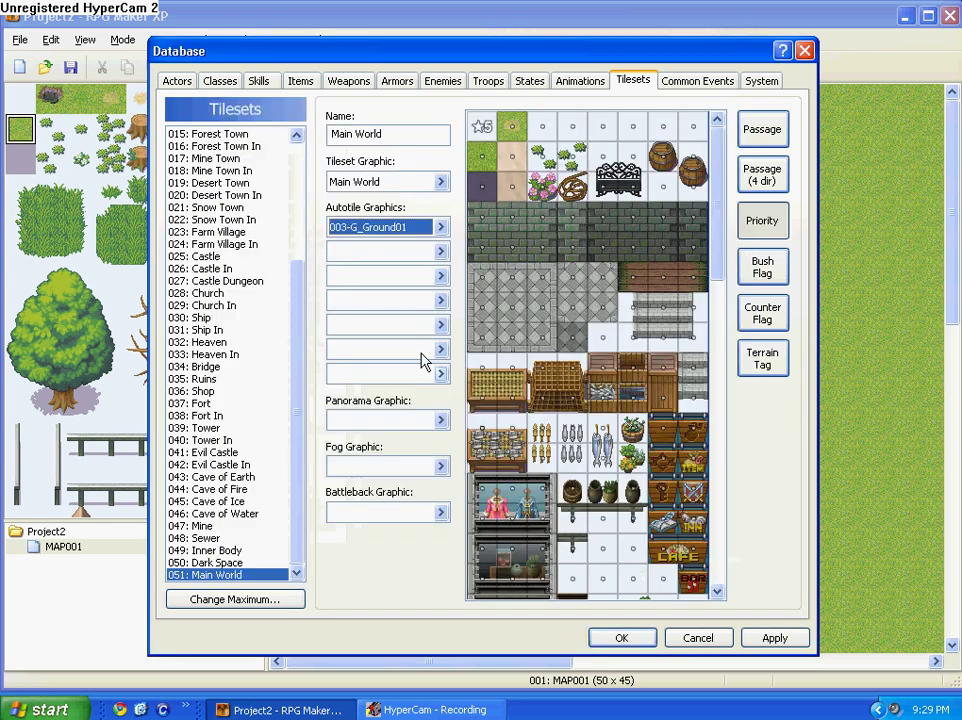
{"action": "left_click", "coordinate": [447, 251]}
{"action": "left_click", "coordinate": [288, 196]}
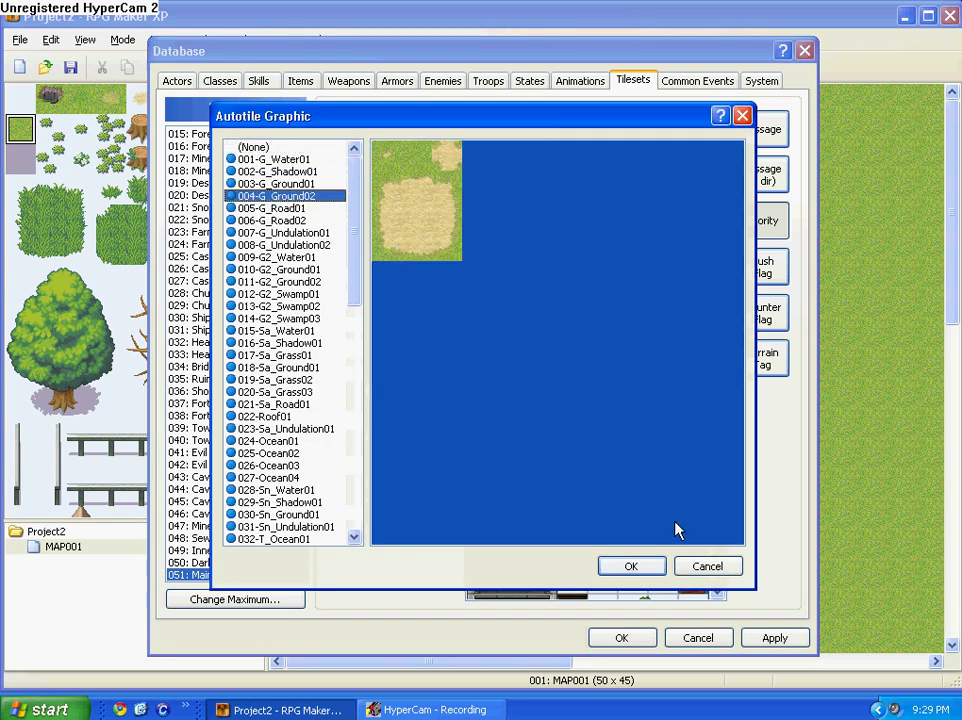
{"action": "left_click", "coordinate": [631, 566]}
- Assign 001-G_Water01 and 006-G_Road02 as the third and fourth autotiles of the Main World tileset
{"action": "left_click", "coordinate": [440, 273]}
{"action": "left_click", "coordinate": [275, 159]}
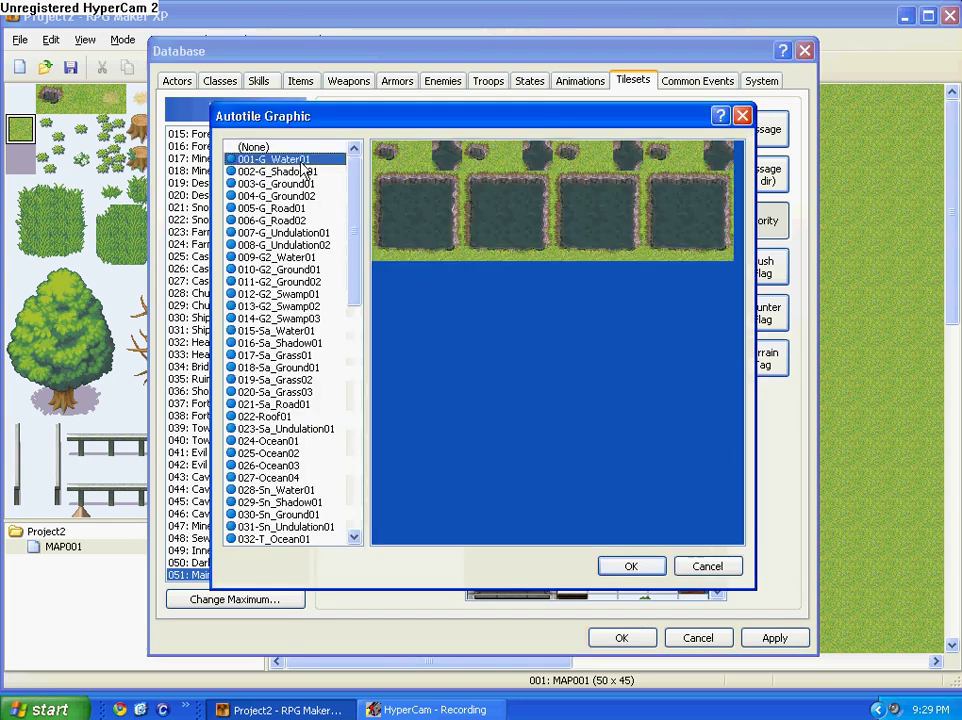
{"action": "left_click", "coordinate": [650, 567]}
{"action": "left_click", "coordinate": [437, 300]}
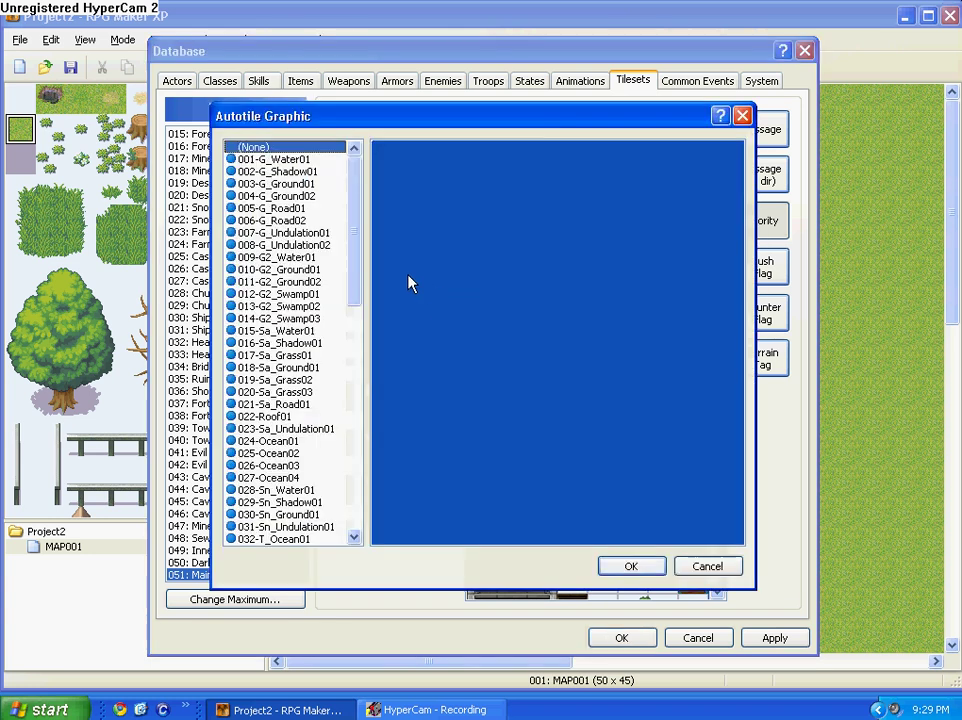
{"action": "left_click", "coordinate": [318, 208]}
{"action": "left_click", "coordinate": [320, 220]}
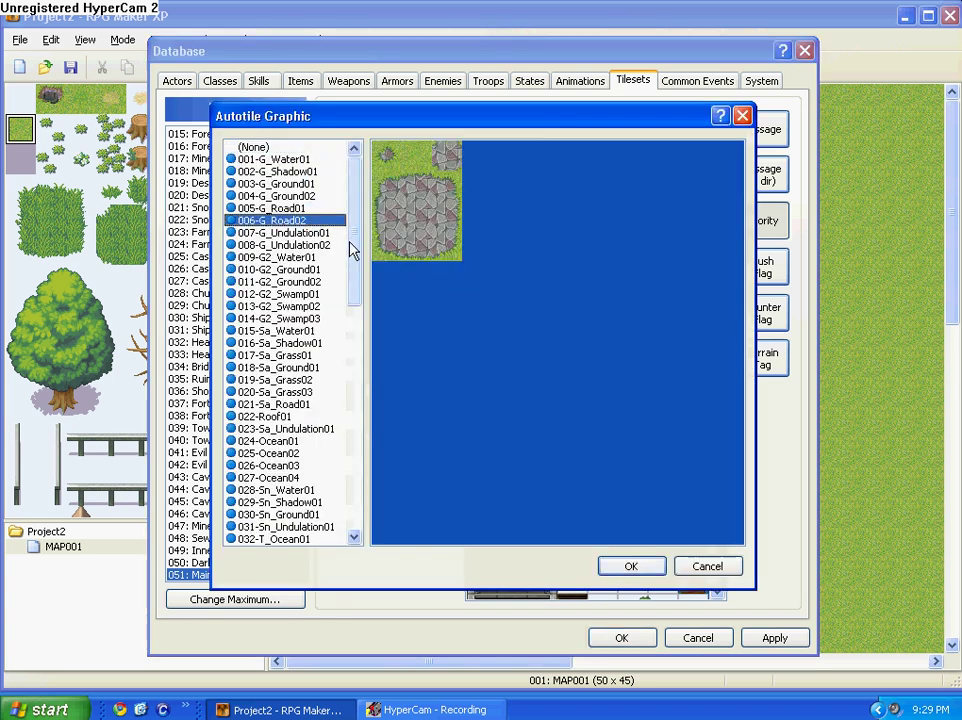
{"action": "left_click", "coordinate": [640, 565]}
- Assign 047-Flower01 and 033-Waterfall01 as the fifth and sixth autotiles of the Main World tileset
{"action": "left_click", "coordinate": [437, 327]}
{"action": "left_click_drag", "start_coordinate": [356, 285], "coordinate": [346, 389]}
{"action": "left_click", "coordinate": [305, 431]}
{"action": "left_click", "coordinate": [632, 566]}
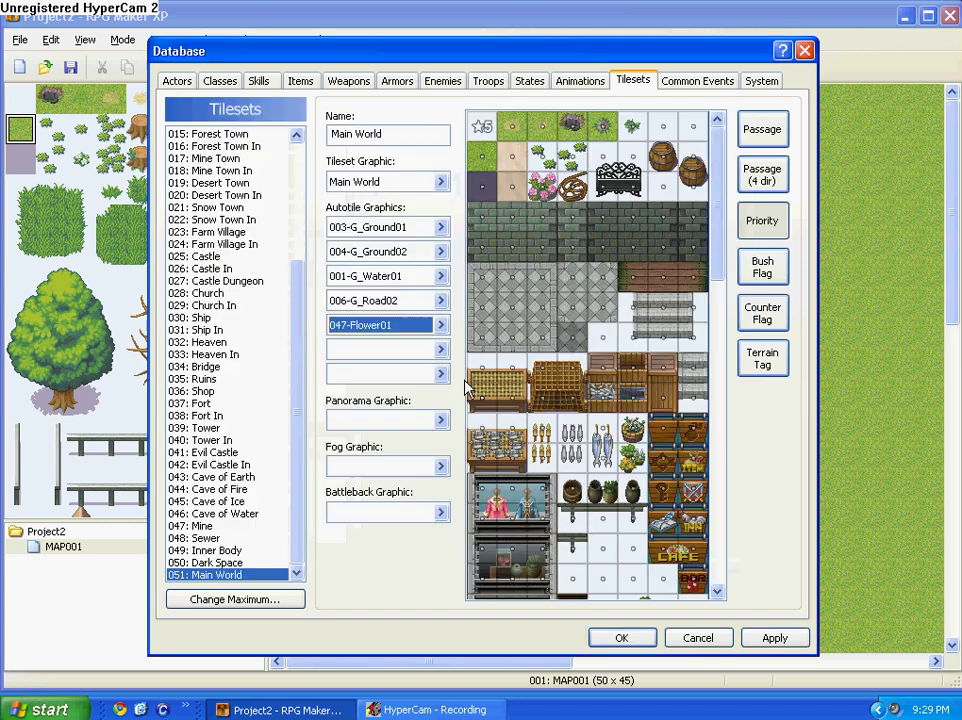
{"action": "left_click", "coordinate": [441, 351]}
{"action": "left_click_drag", "start_coordinate": [365, 294], "coordinate": [371, 365]}
{"action": "left_click", "coordinate": [303, 368]}
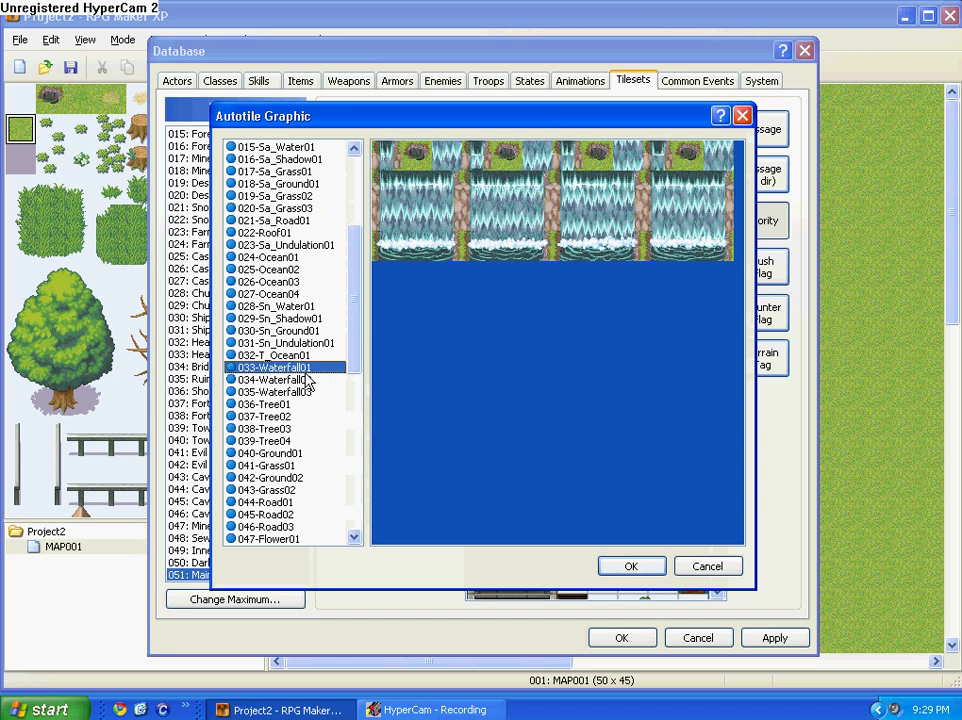
{"action": "left_click", "coordinate": [307, 381]}
{"action": "left_click", "coordinate": [303, 368]}
{"action": "middle_click_drag", "start_coordinate": [321, 355], "coordinate": [323, 42]}
{"action": "left_click", "coordinate": [624, 564]}
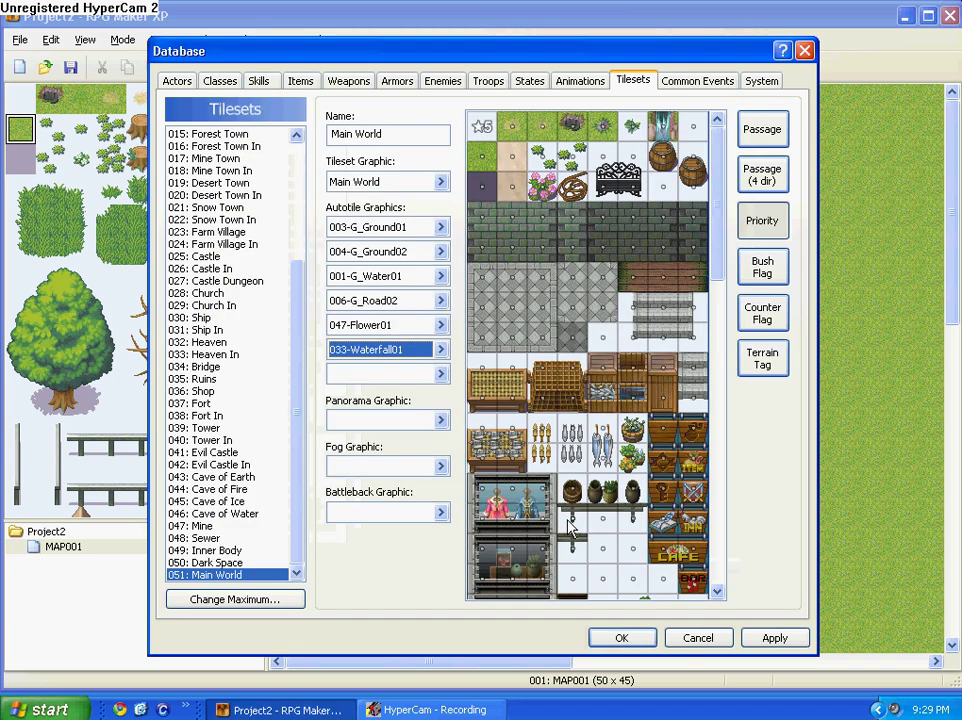
- Assign 062-CF_Lava01 as the seventh autotile of the Main World tileset
{"action": "left_click", "coordinate": [441, 378]}
{"action": "middle_click_drag", "start_coordinate": [372, 275], "coordinate": [368, 535]}
{"action": "left_click_drag", "start_coordinate": [344, 526], "coordinate": [305, 306]}
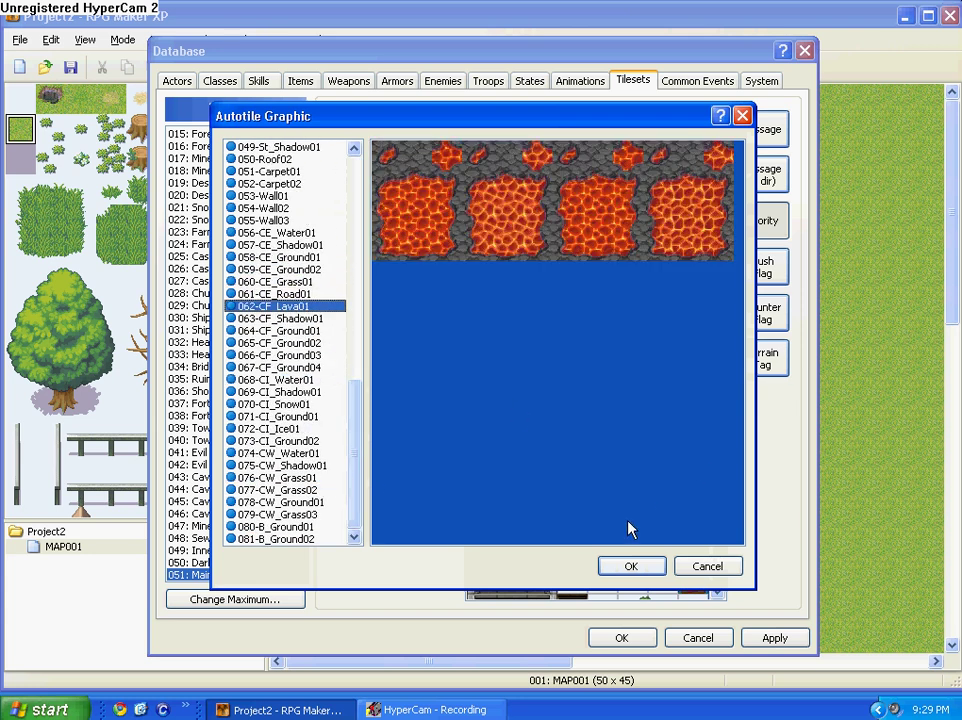
{"action": "right_click", "coordinate": [629, 565]}
{"action": "left_click", "coordinate": [427, 515]}
{"action": "left_click", "coordinate": [631, 566]}
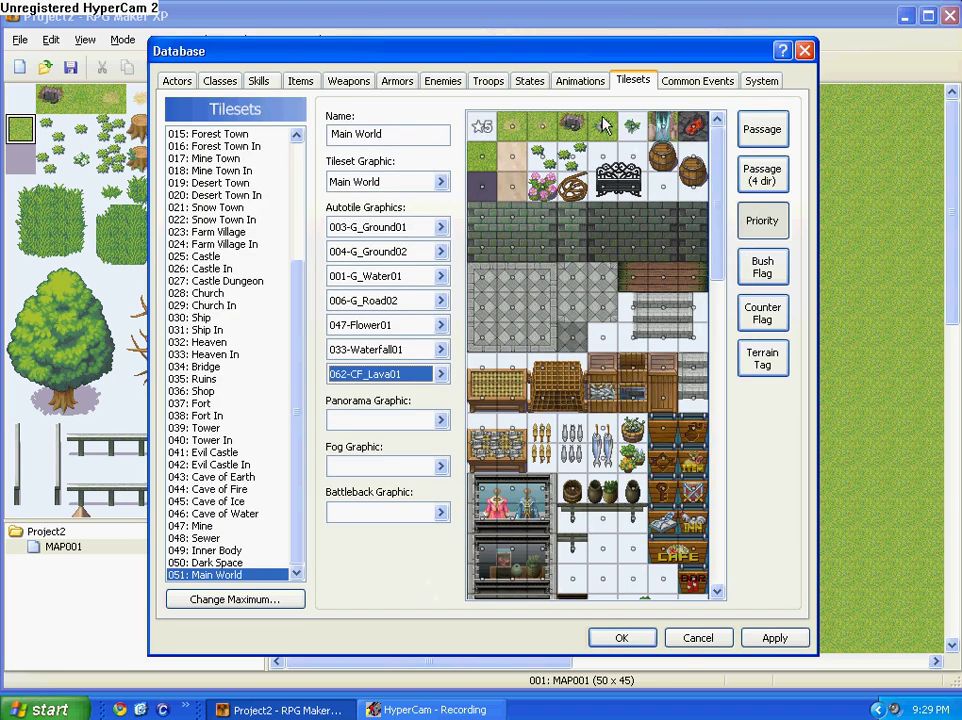
- In the Main World tileset's passage settings, mark the two rows of dark stone wall tiles as impassable
{"action": "left_click", "coordinate": [762, 129]}
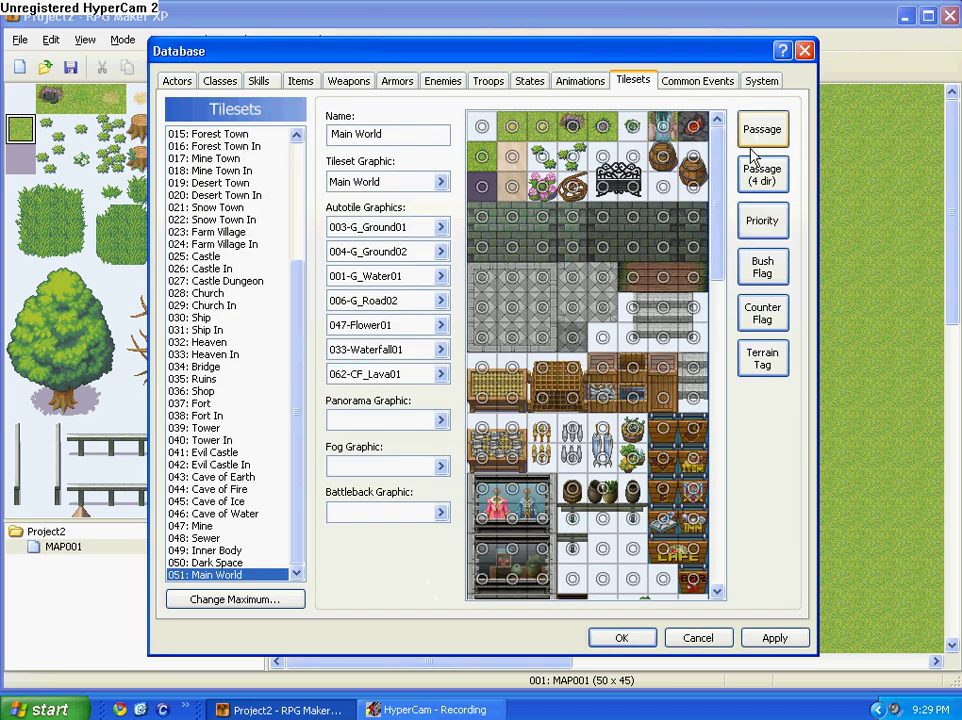
{"action": "left_click_drag", "start_coordinate": [719, 189], "coordinate": [718, 207]}
{"action": "scroll", "coordinate": [718, 207], "scroll_direction": "up", "scroll_amount": 2}
{"action": "left_click", "coordinate": [693, 247]}
{"action": "left_click", "coordinate": [693, 217]}
{"action": "left_click_drag", "start_coordinate": [633, 225], "coordinate": [530, 220]}
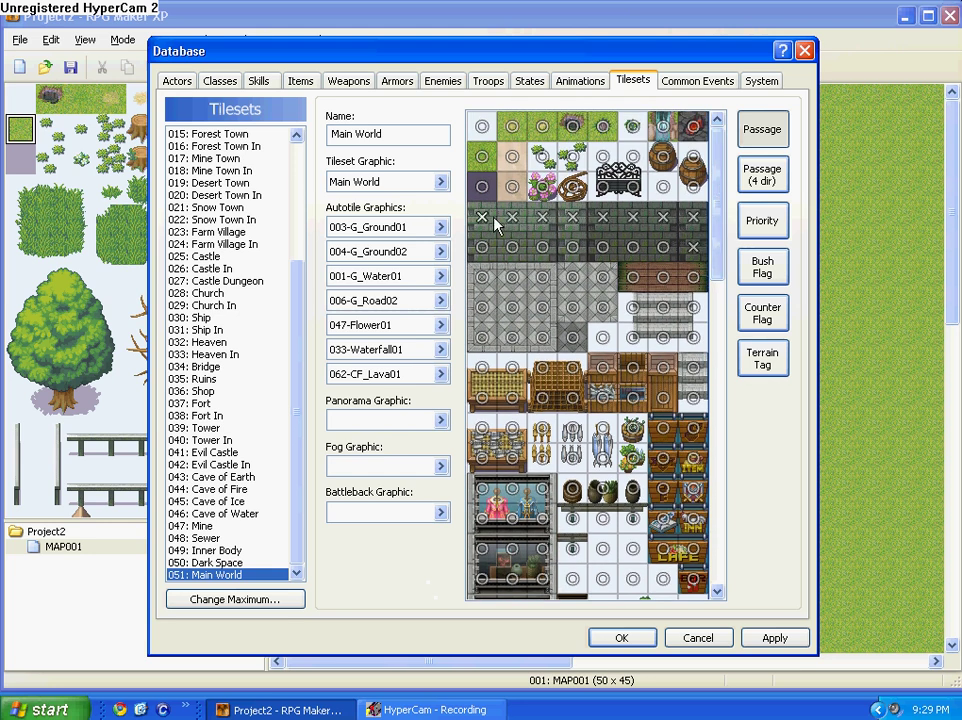
{"action": "left_click", "coordinate": [542, 248]}
- Mark the gray stair tiles beside the paved floor as impassable
{"action": "left_click", "coordinate": [632, 309]}
{"action": "left_click", "coordinate": [693, 308]}
{"action": "left_click", "coordinate": [693, 337]}
{"action": "left_click", "coordinate": [632, 337]}
- Mark the bench's upper tiles, the barrel tiles and the water, flower, waterfall and lava autotiles as impassable
{"action": "left_click", "coordinate": [602, 157]}
{"action": "left_click", "coordinate": [632, 157]}
{"action": "left_click", "coordinate": [663, 186]}
{"action": "left_click", "coordinate": [693, 157]}
{"action": "left_click", "coordinate": [693, 127]}
{"action": "left_click", "coordinate": [663, 127]}
{"action": "left_click", "coordinate": [572, 127]}
{"action": "left_click", "coordinate": [632, 127]}
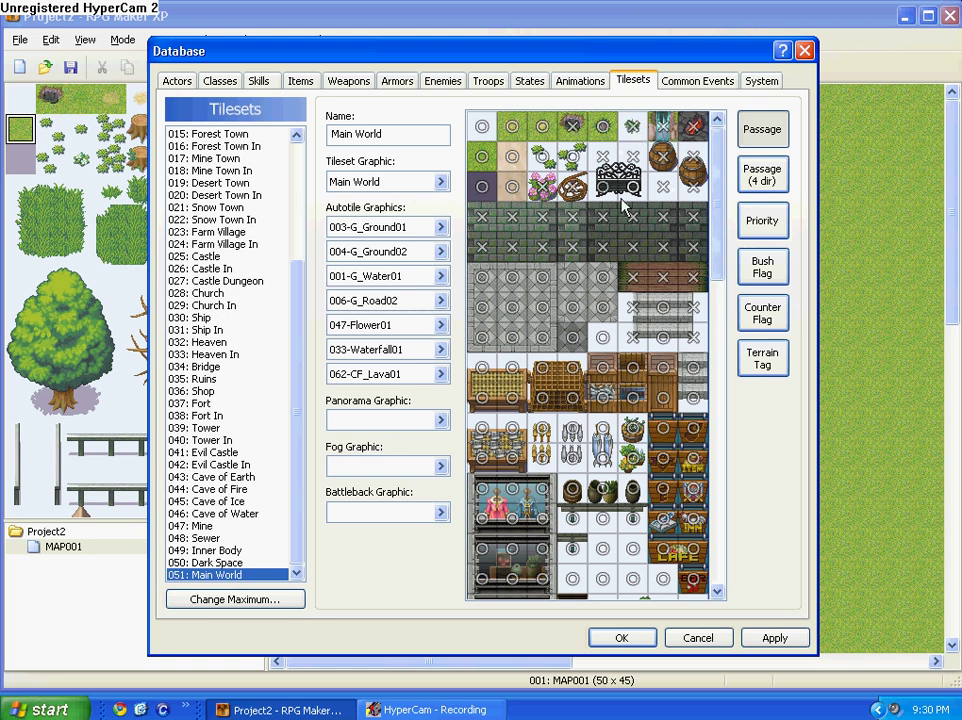
- Mark the wooden market stall tiles and the hanging shop sign tiles as impassable
{"action": "left_click_drag", "start_coordinate": [720, 228], "coordinate": [720, 273]}
{"action": "mouse_move", "coordinate": [512, 257]}
{"action": "left_mouse_down"}
{"action": "mouse_move", "coordinate": [482, 257]}
{"action": "mouse_move", "coordinate": [505, 227]}
{"action": "mouse_move", "coordinate": [622, 231]}
{"action": "mouse_move", "coordinate": [662, 257]}
{"action": "mouse_move", "coordinate": [690, 255]}
{"action": "left_mouse_up"}
{"action": "mouse_move", "coordinate": [694, 301]}
{"action": "left_mouse_down"}
{"action": "mouse_move", "coordinate": [670, 354]}
{"action": "mouse_move", "coordinate": [693, 379]}
{"action": "mouse_move", "coordinate": [694, 424]}
{"action": "left_mouse_up"}
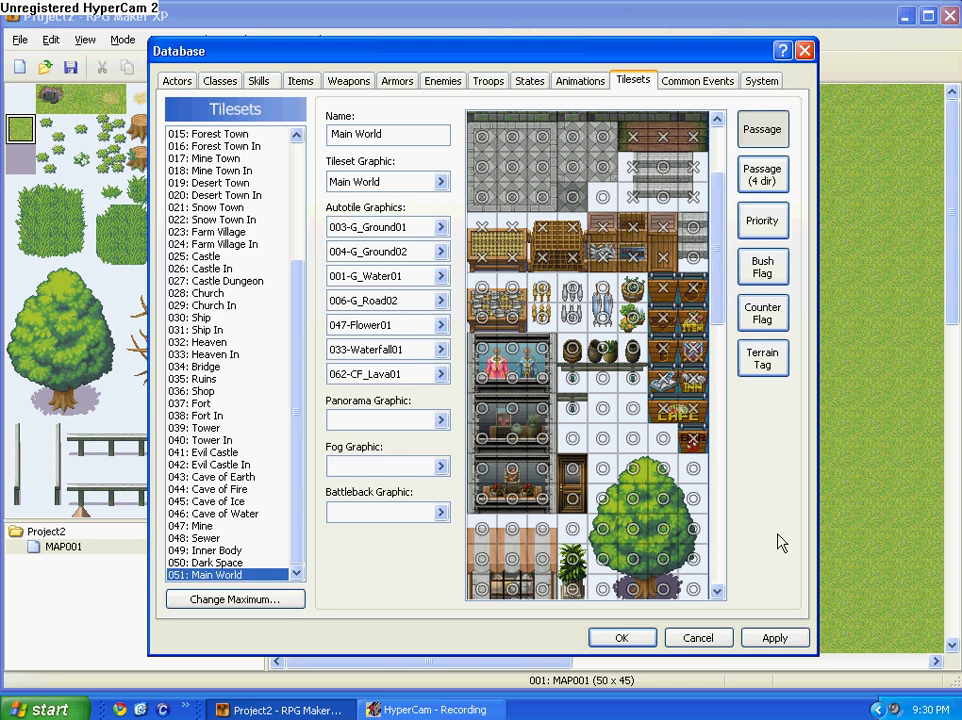
{"action": "left_click", "coordinate": [490, 714]}
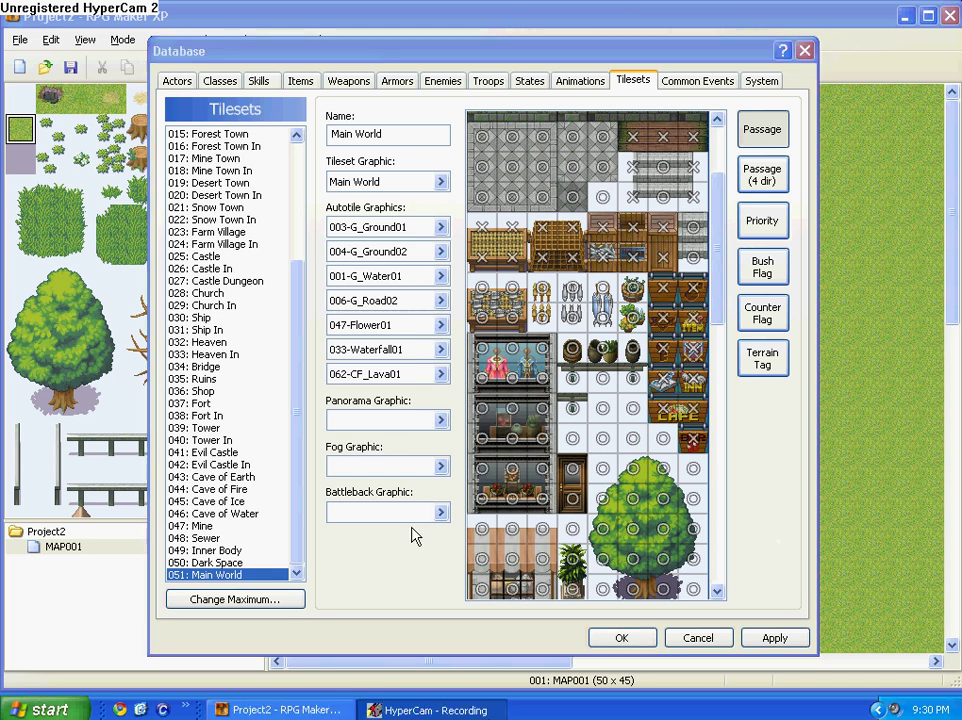
{"action": "right_click", "coordinate": [443, 591]}
{"action": "left_click", "coordinate": [410, 710]}
{"action": "right_click", "coordinate": [435, 710]}
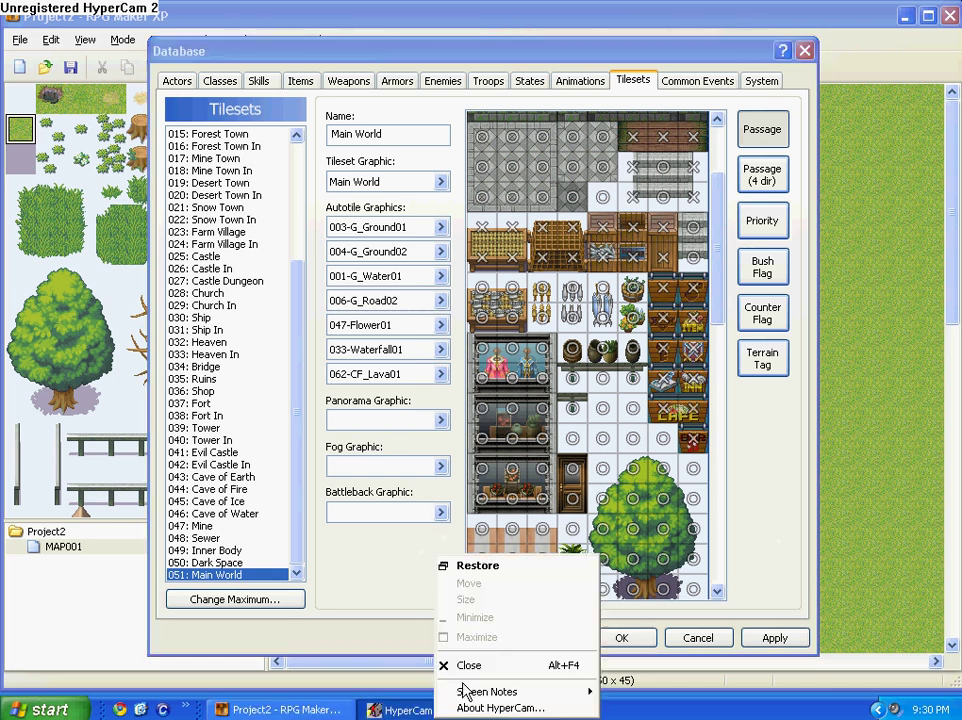
{"action": "left_click", "coordinate": [474, 568]}
{"action": "left_click", "coordinate": [440, 479]}
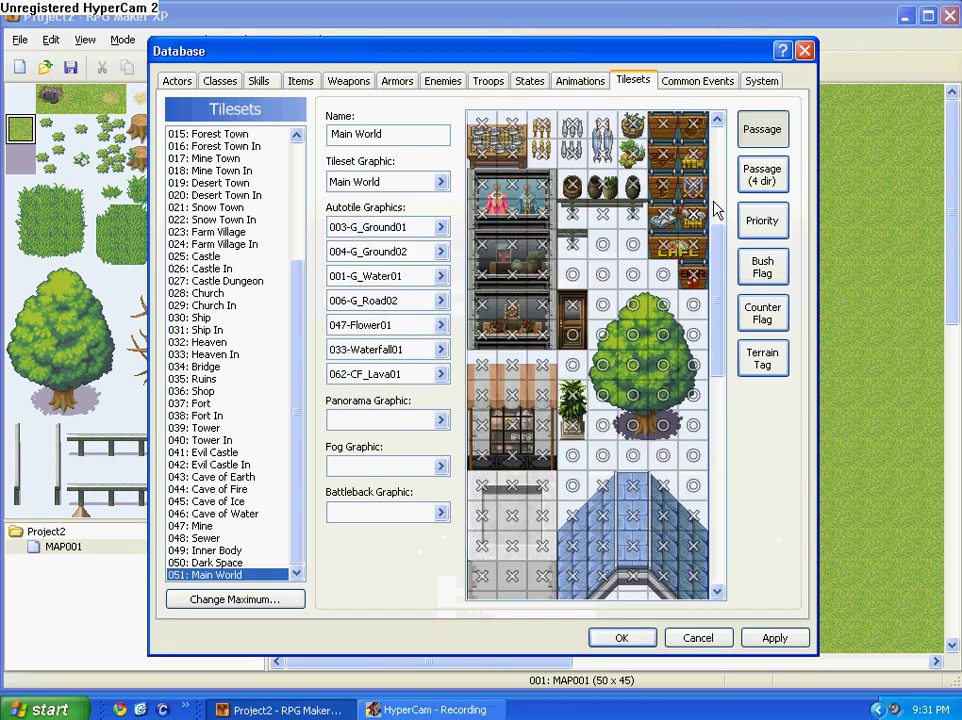
- Make only the two trunk tiles of the large tree impassable and save the tileset settings
{"action": "left_click_drag", "start_coordinate": [719, 354], "coordinate": [700, 335]}
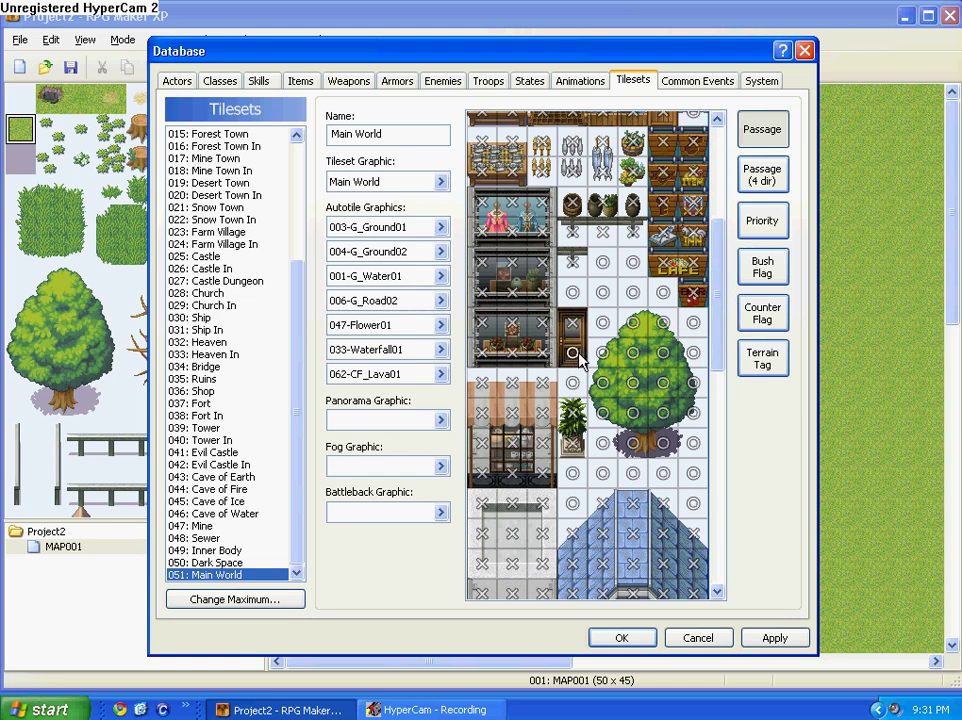
{"action": "scroll", "coordinate": [715, 284], "scroll_direction": "up", "scroll_amount": 4}
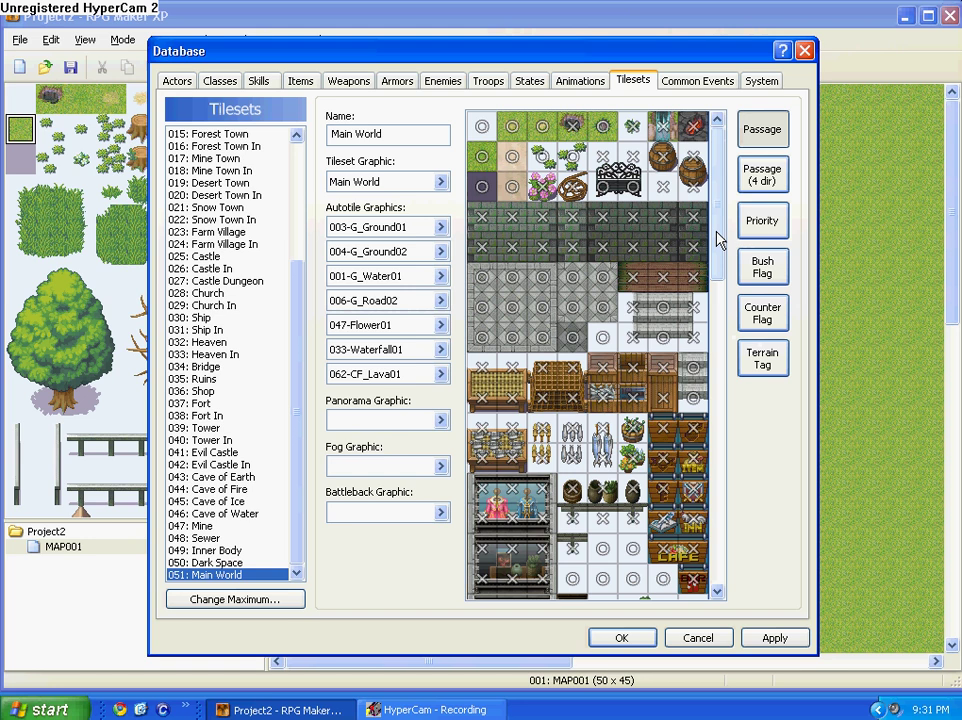
{"action": "scroll", "coordinate": [712, 240], "scroll_direction": "down", "scroll_amount": 2}
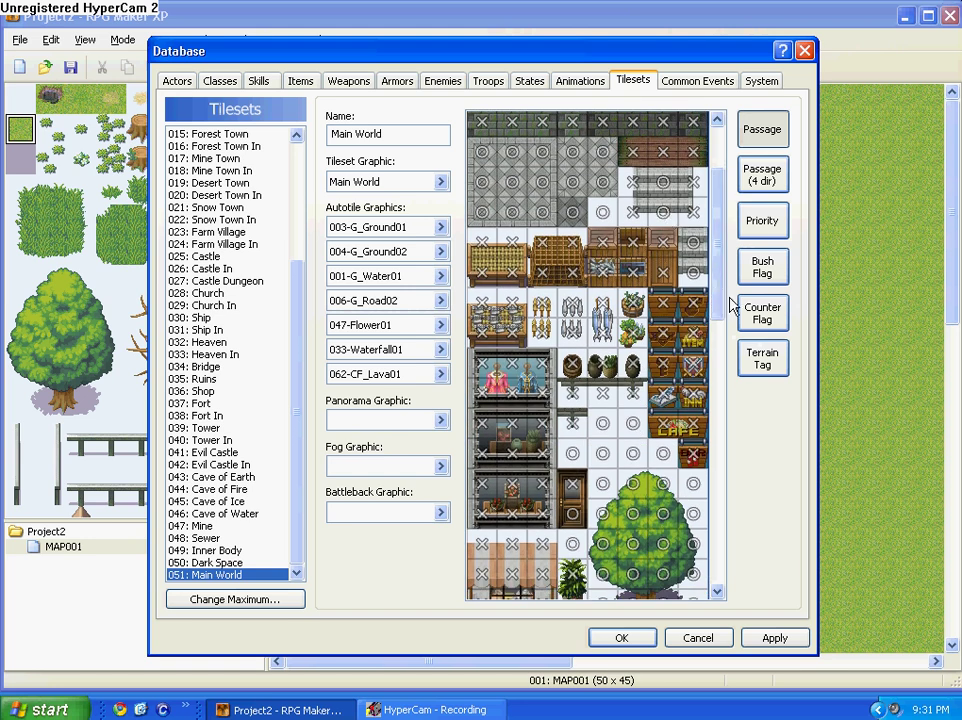
{"action": "scroll", "coordinate": [715, 360], "scroll_direction": "down", "scroll_amount": 3}
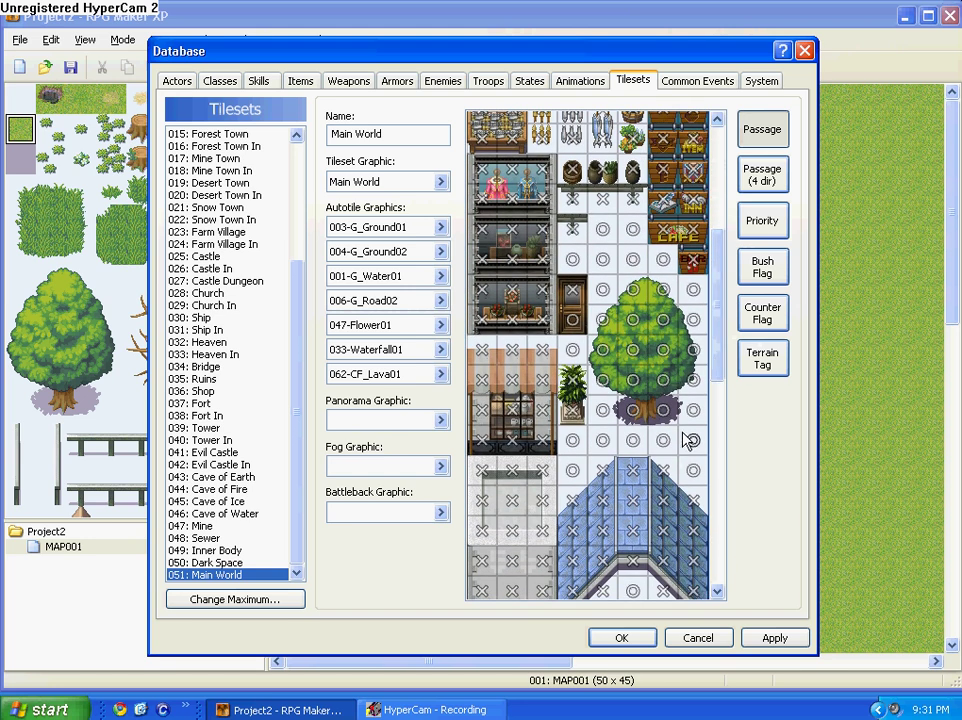
{"action": "left_click", "coordinate": [621, 392]}
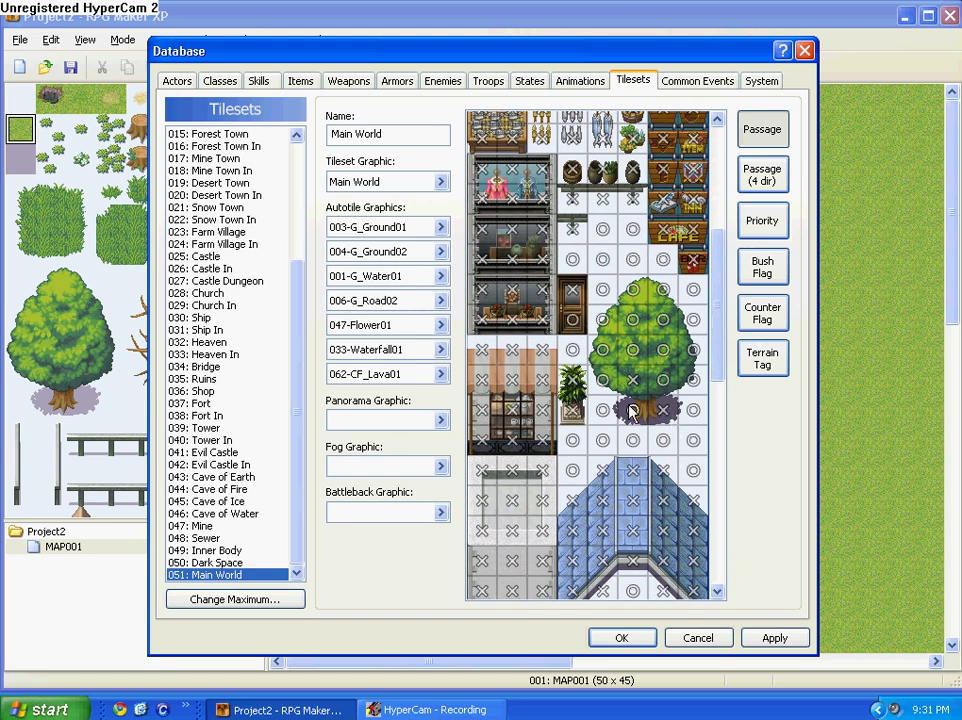
{"action": "left_click", "coordinate": [632, 411]}
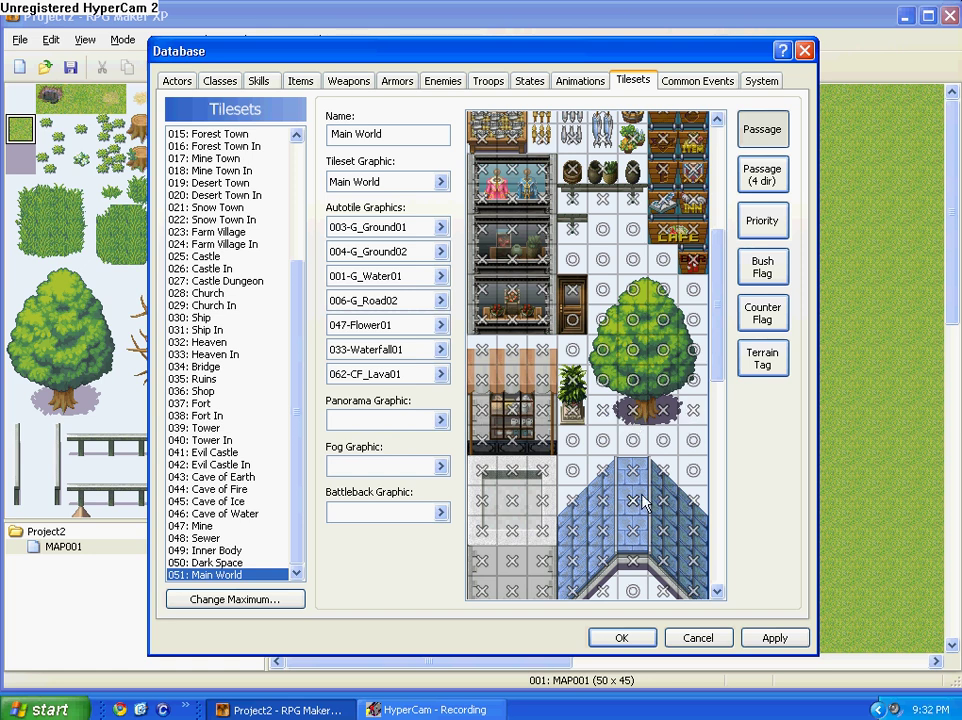
{"action": "left_click", "coordinate": [612, 411]}
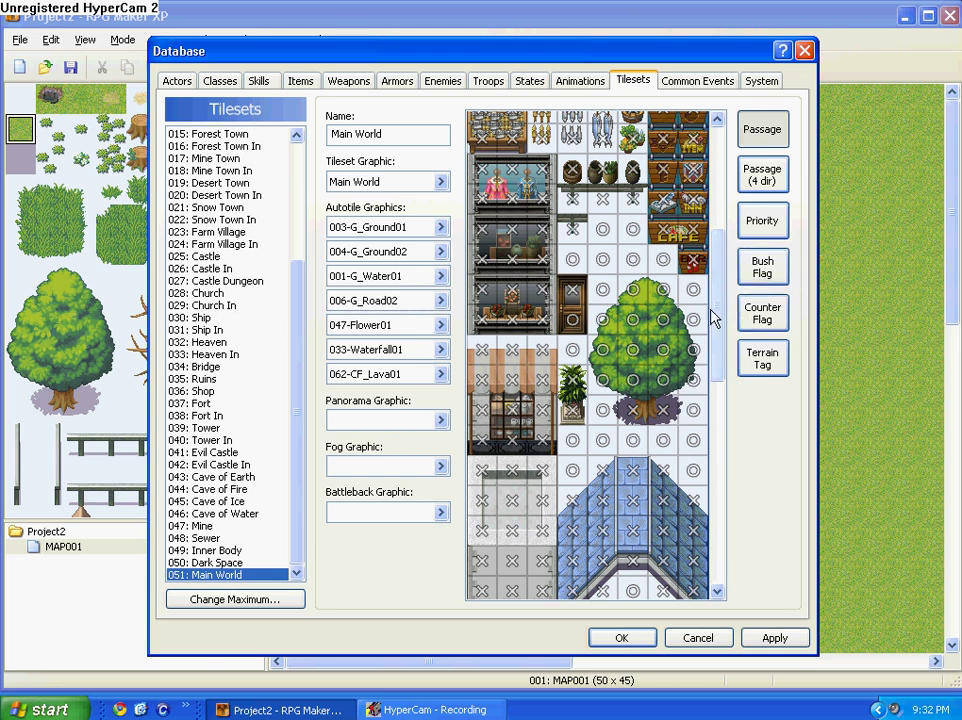
{"action": "left_click", "coordinate": [623, 640]}
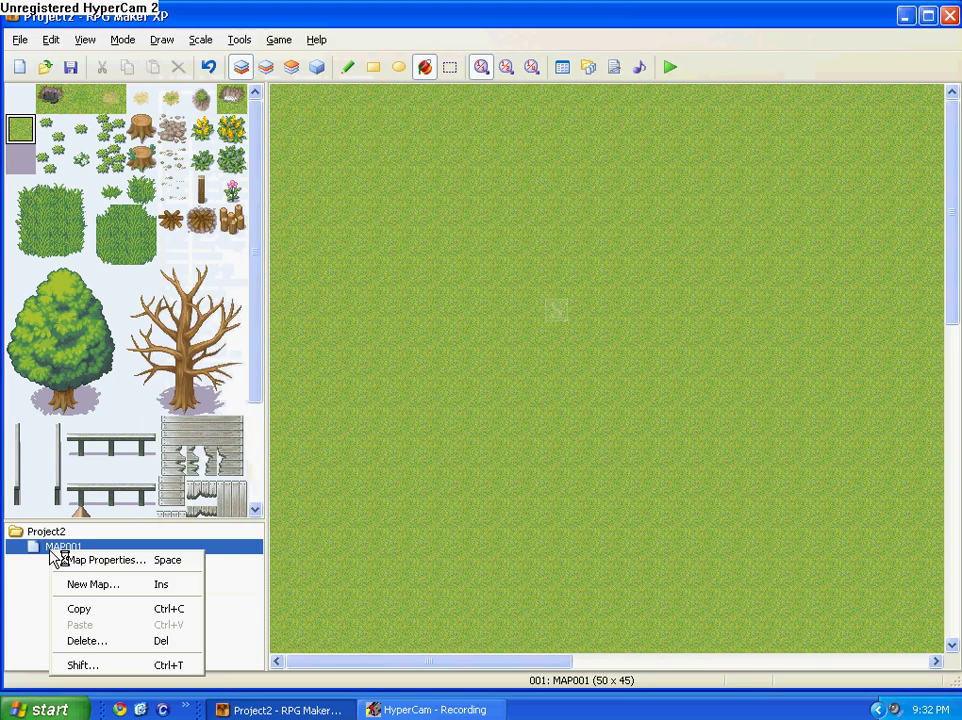
- Change the tileset of MAP001 to 051: Main World in its map properties
{"action": "right_click", "coordinate": [45, 549]}
{"action": "left_click", "coordinate": [95, 560]}
{"action": "left_click", "coordinate": [441, 298]}
{"action": "left_click_drag", "start_coordinate": [444, 380], "coordinate": [468, 571]}
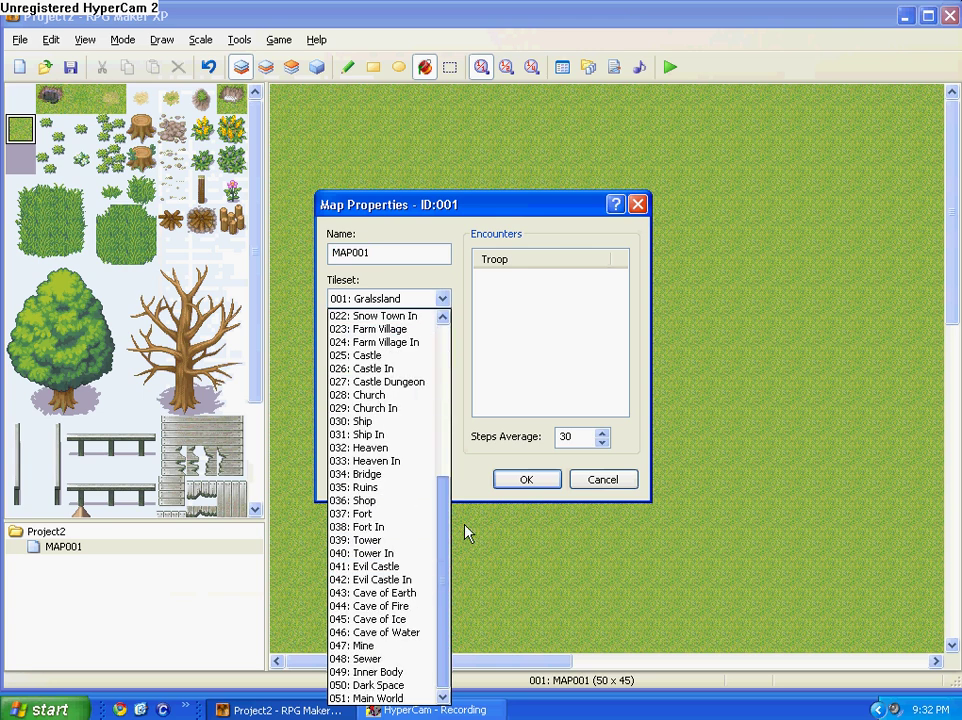
{"action": "left_click", "coordinate": [415, 697]}
{"action": "left_click", "coordinate": [518, 485]}
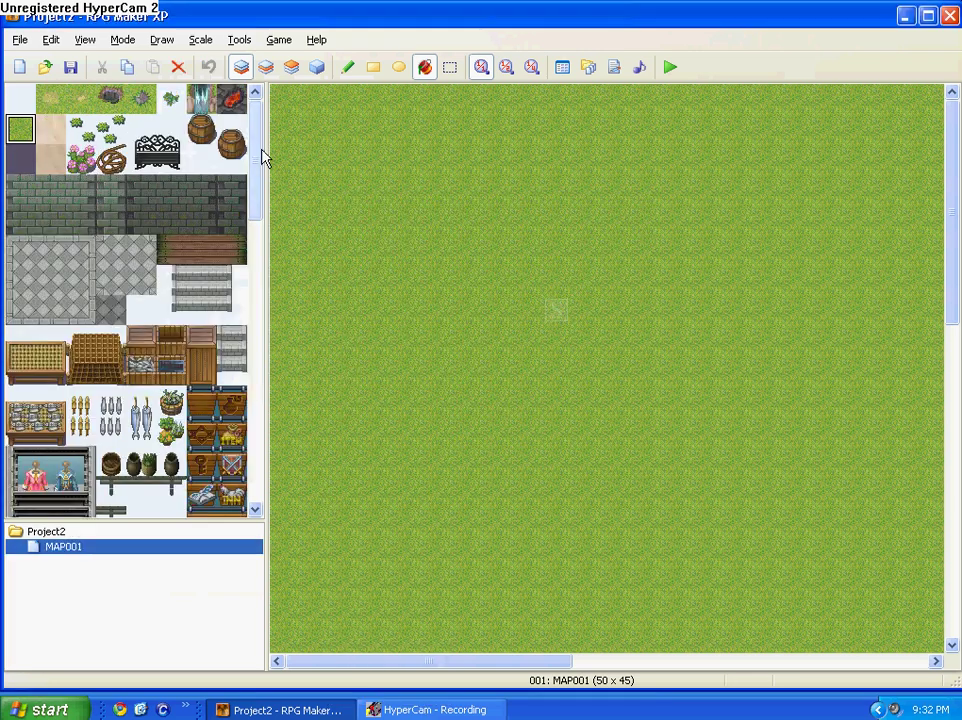
- Place the whole large tree once with the pencil on the third layer, near the map's upper-left corner
{"action": "left_click_drag", "start_coordinate": [251, 144], "coordinate": [236, 270]}
{"action": "left_click_drag", "start_coordinate": [140, 150], "coordinate": [235, 270]}
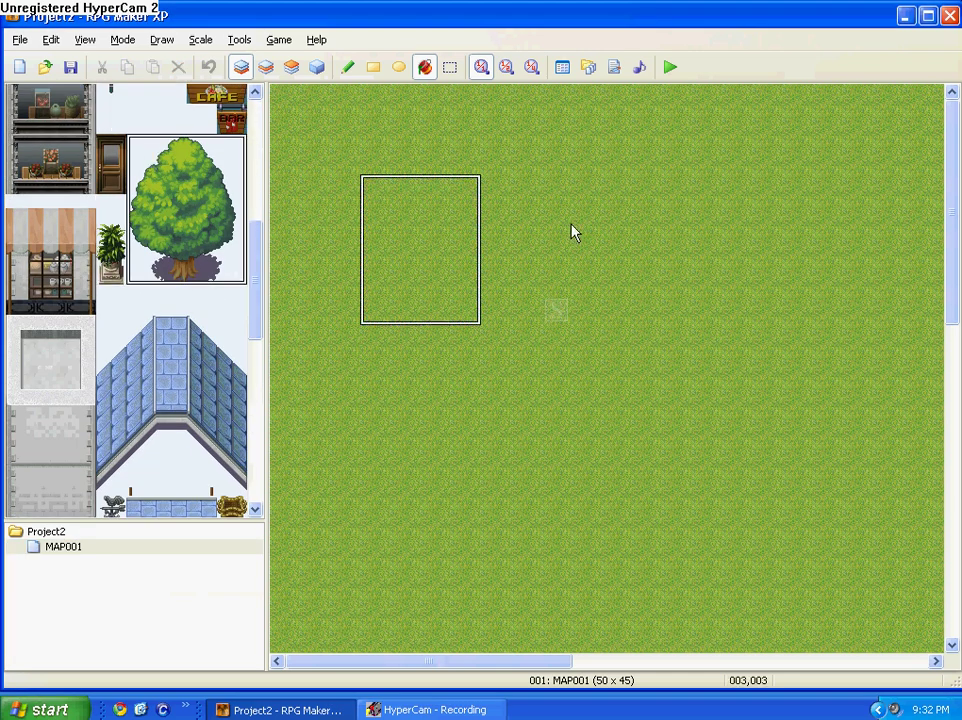
{"action": "left_click", "coordinate": [375, 190]}
{"action": "left_click", "coordinate": [210, 67]}
{"action": "left_click", "coordinate": [347, 67]}
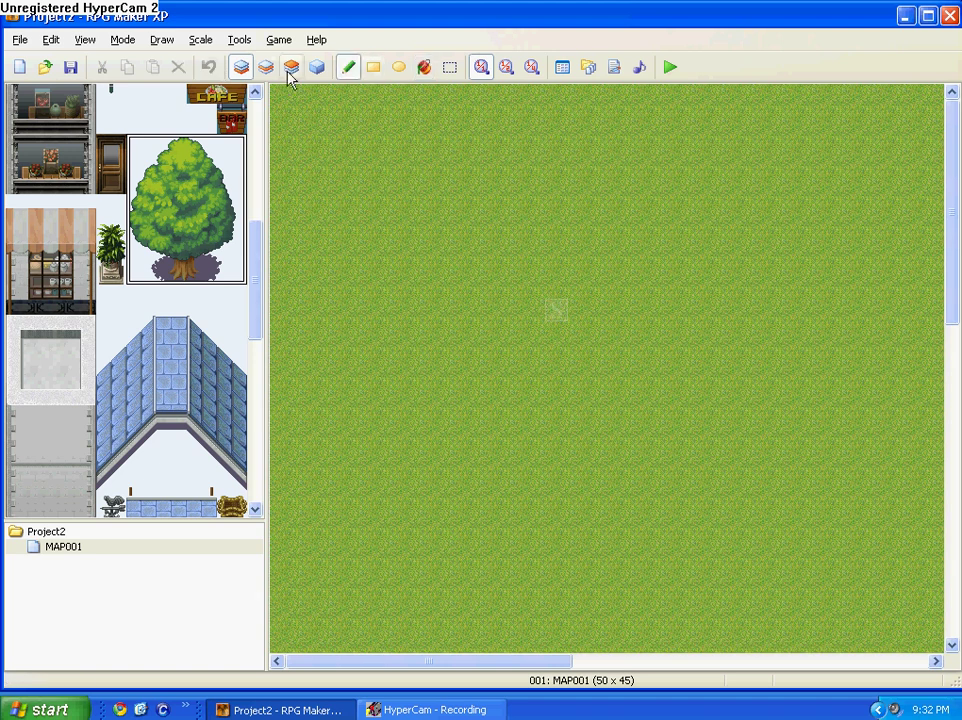
{"action": "left_click", "coordinate": [291, 67]}
{"action": "left_click", "coordinate": [376, 222]}
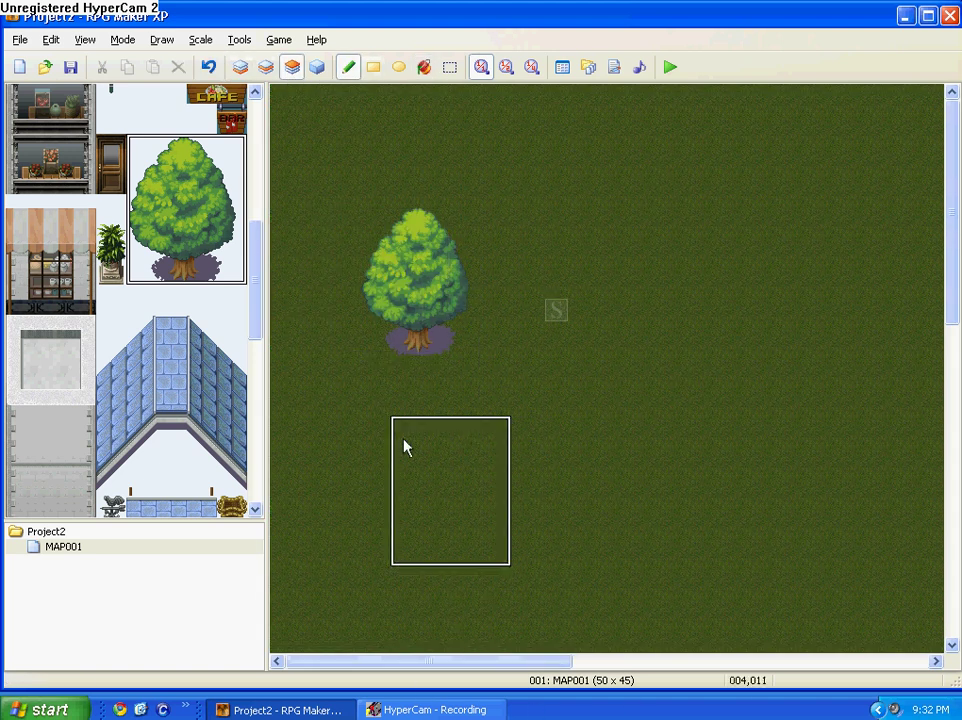
{"action": "right_click", "coordinate": [404, 340]}
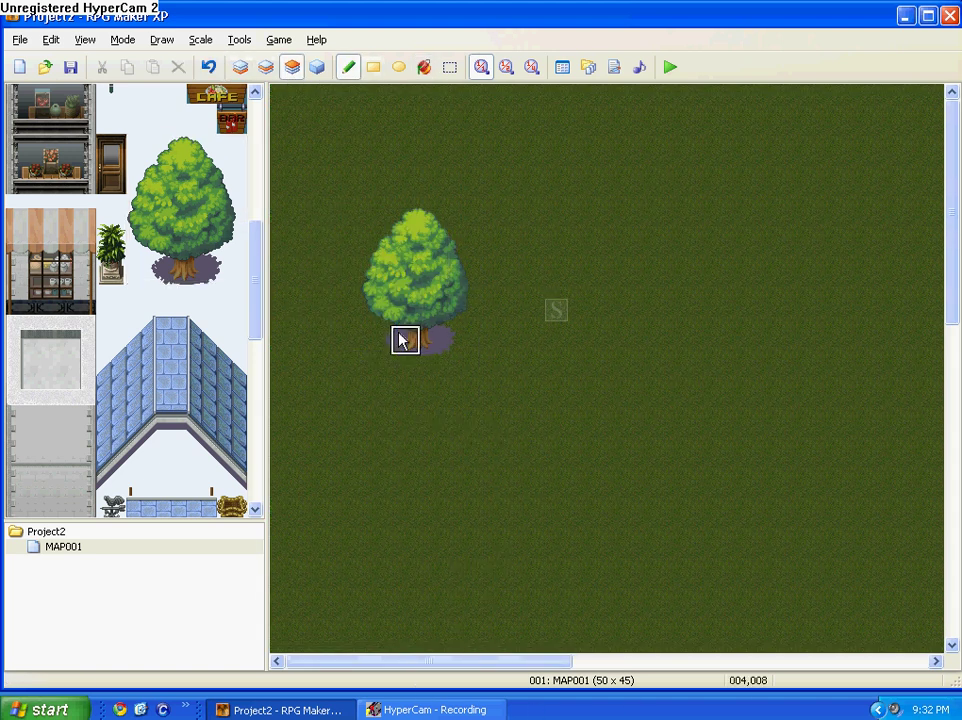
- In the Main World tileset's priority settings, set the large tree's lowest foliage row to priority 1
{"action": "left_click", "coordinate": [562, 67]}
{"action": "left_click_drag", "start_coordinate": [716, 252], "coordinate": [718, 318]}
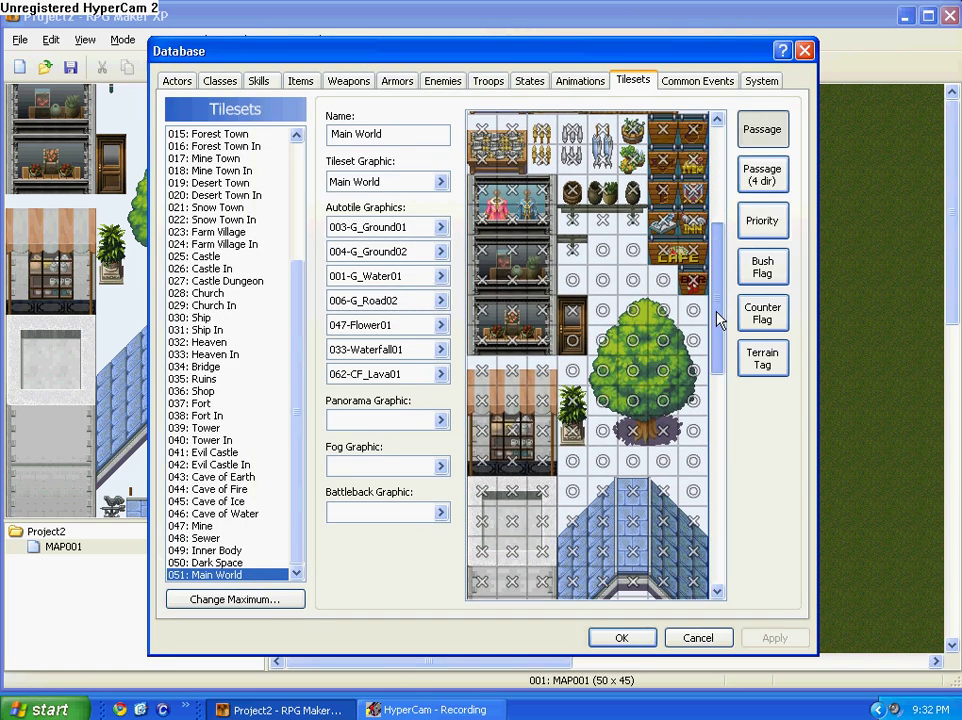
{"action": "left_click", "coordinate": [776, 228]}
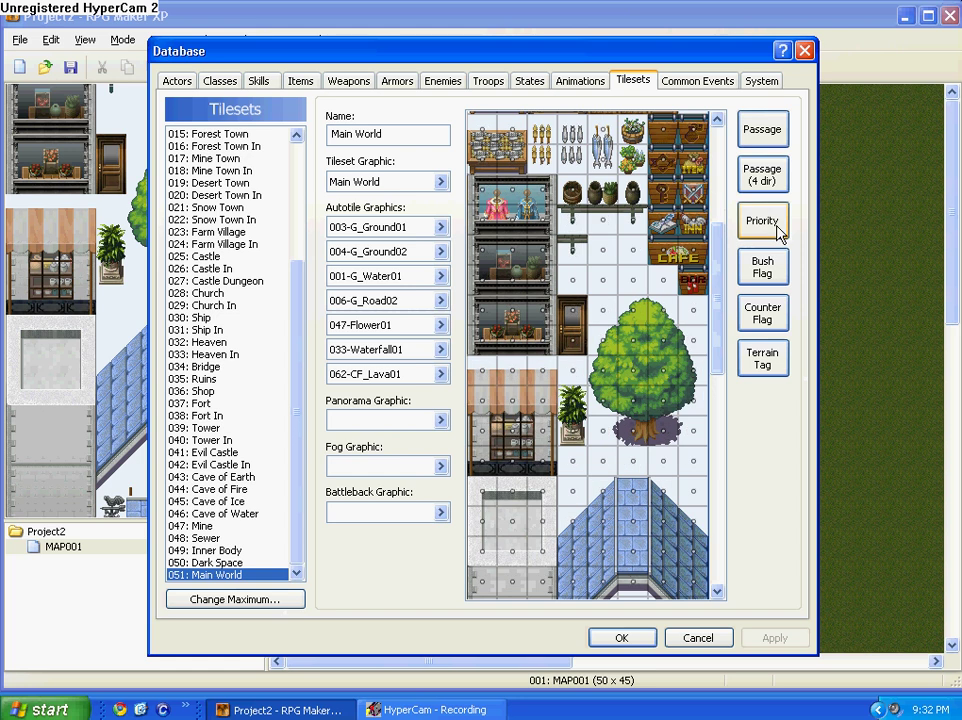
{"action": "left_click", "coordinate": [672, 400]}
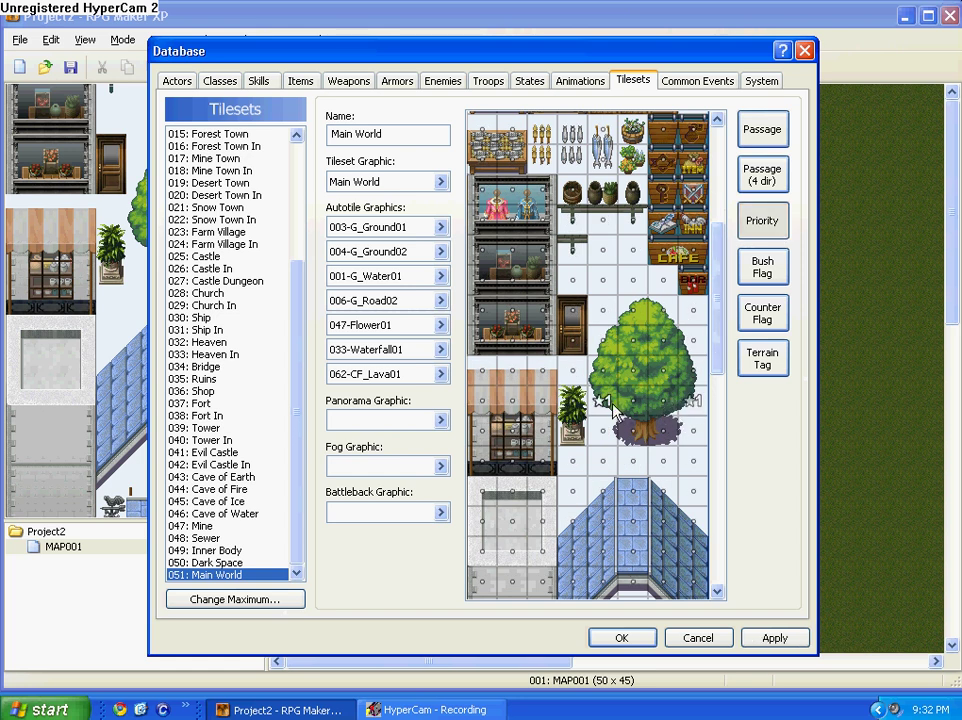
{"action": "left_click", "coordinate": [655, 402]}
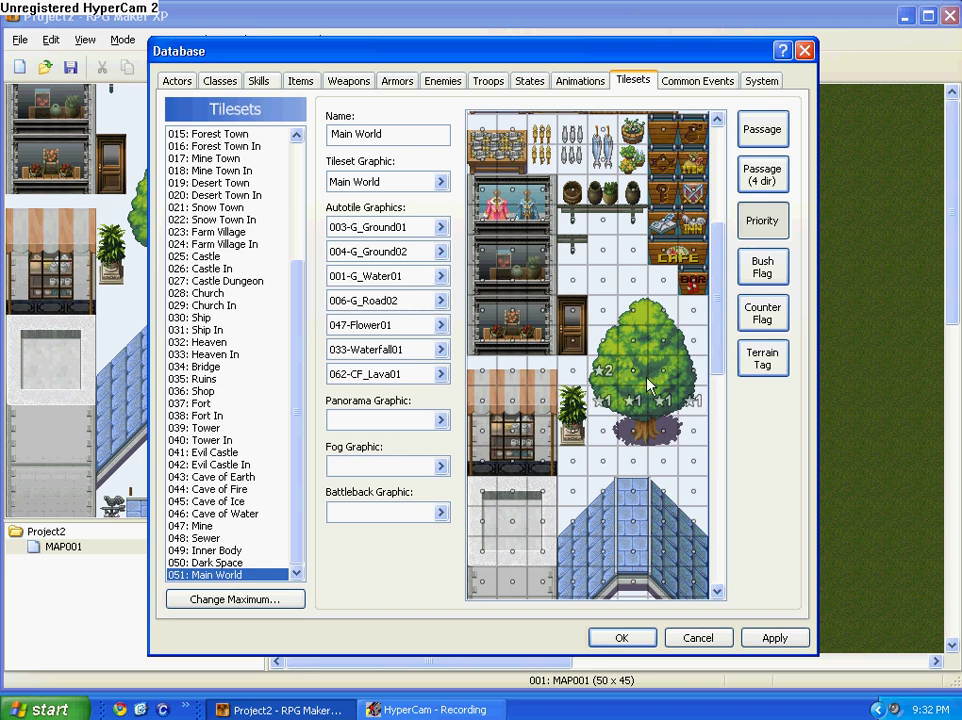
- Set the large tree's second foliage row from the bottom to priority 2 and the third row to priority 3
{"action": "left_click", "coordinate": [676, 378]}
{"action": "left_click", "coordinate": [688, 374]}
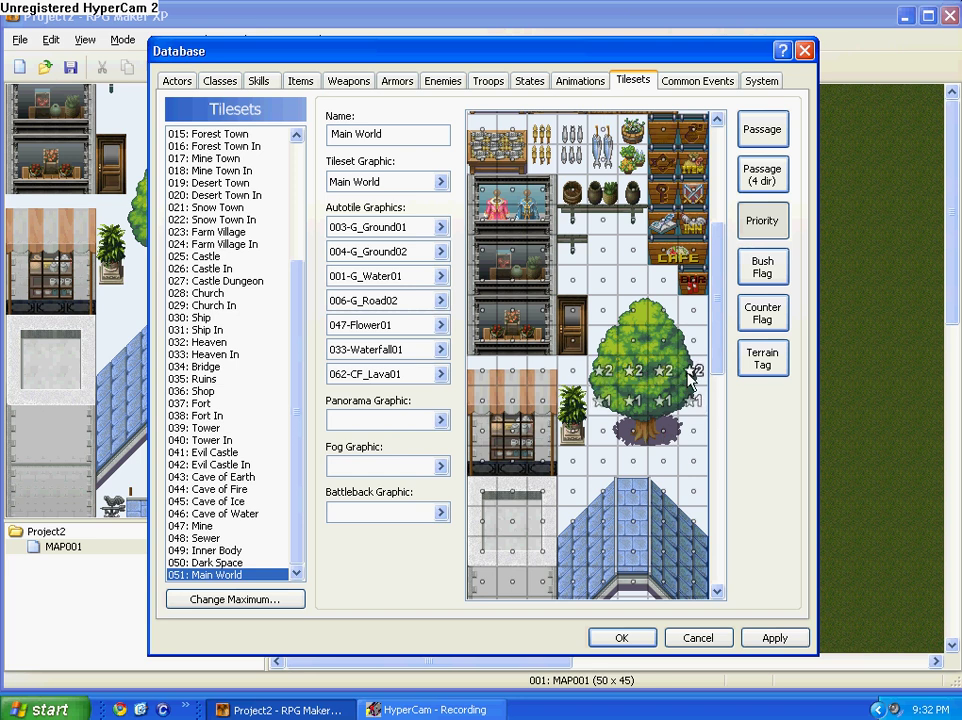
{"action": "left_click", "coordinate": [614, 347]}
{"action": "left_click", "coordinate": [633, 348]}
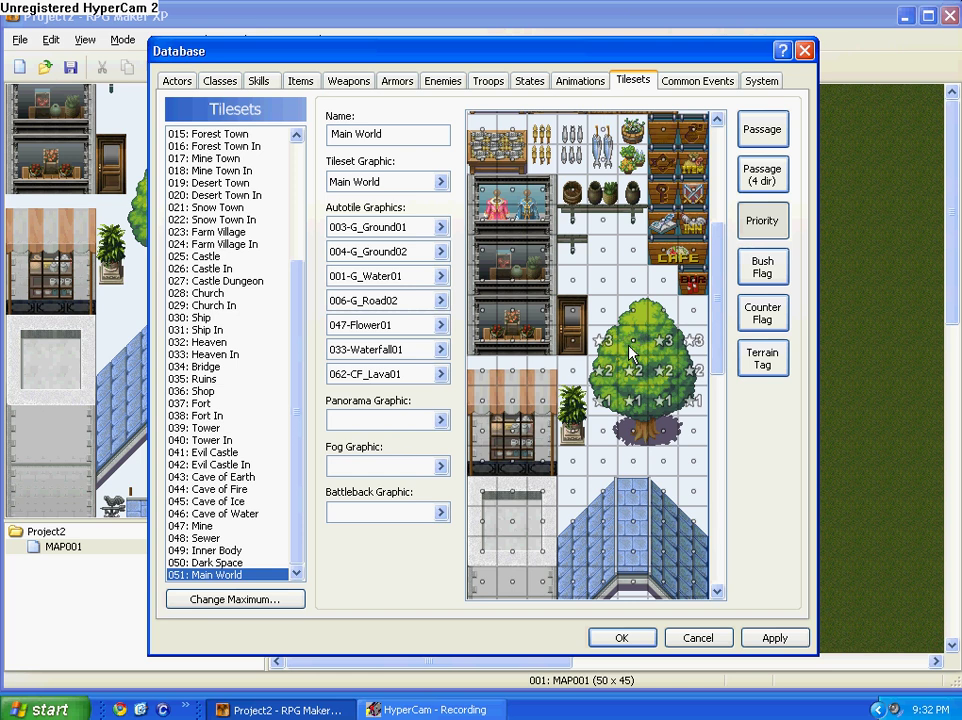
{"action": "left_click", "coordinate": [630, 345]}
- Set the top row of the large tree's tiles to priority 4
{"action": "left_click", "coordinate": [663, 311]}
{"action": "left_click", "coordinate": [633, 311]}
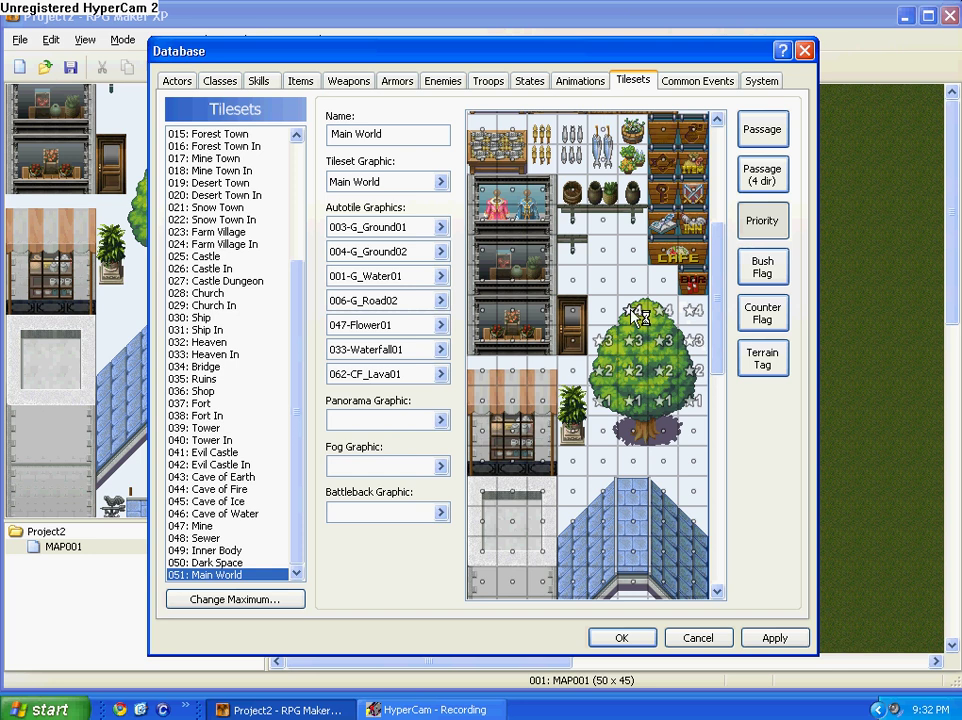
{"action": "left_click", "coordinate": [604, 311]}
{"action": "left_click", "coordinate": [604, 311]}
- Set the third row of tiles of the peaked blue roof to priority 1
{"action": "scroll", "coordinate": [615, 325], "scroll_direction": "down", "scroll_amount": 2}
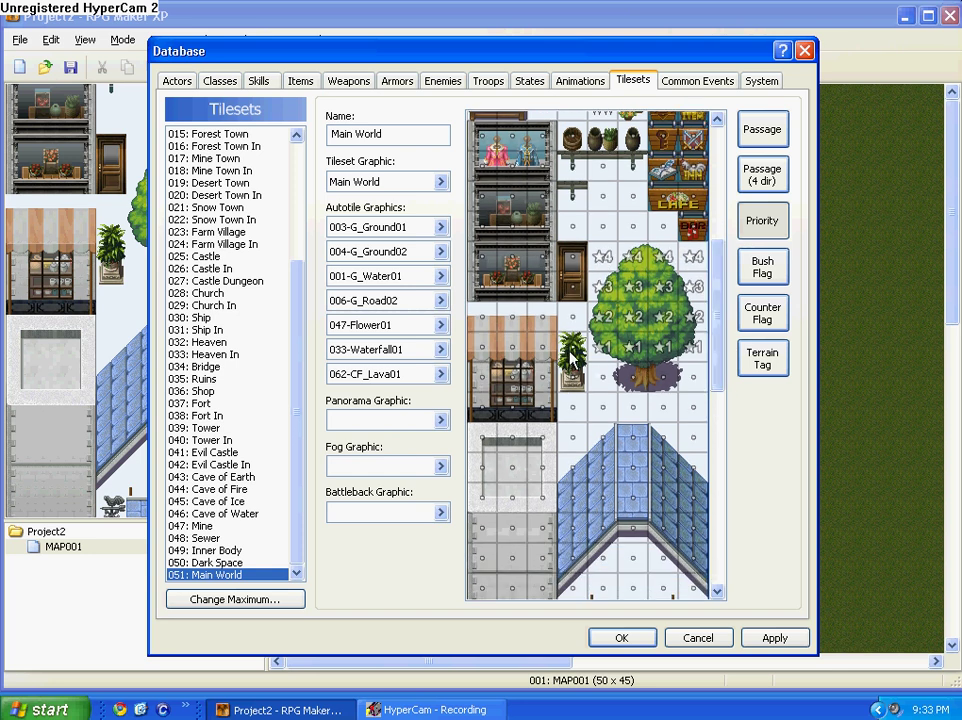
{"action": "left_click_drag", "start_coordinate": [713, 371], "coordinate": [711, 450]}
{"action": "left_click", "coordinate": [692, 291]}
{"action": "left_click", "coordinate": [662, 291]}
{"action": "left_click", "coordinate": [632, 291]}
{"action": "left_click", "coordinate": [602, 291]}
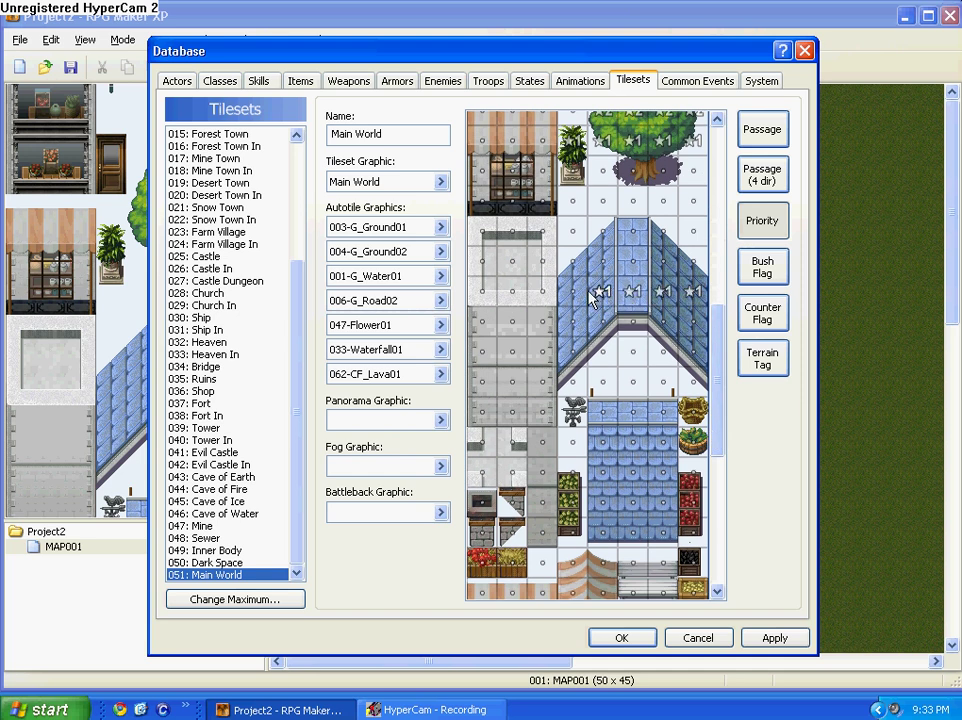
{"action": "left_click", "coordinate": [572, 291]}
- Set the second row of tiles of the peaked blue roof to priority 2
{"action": "left_click", "coordinate": [572, 261]}
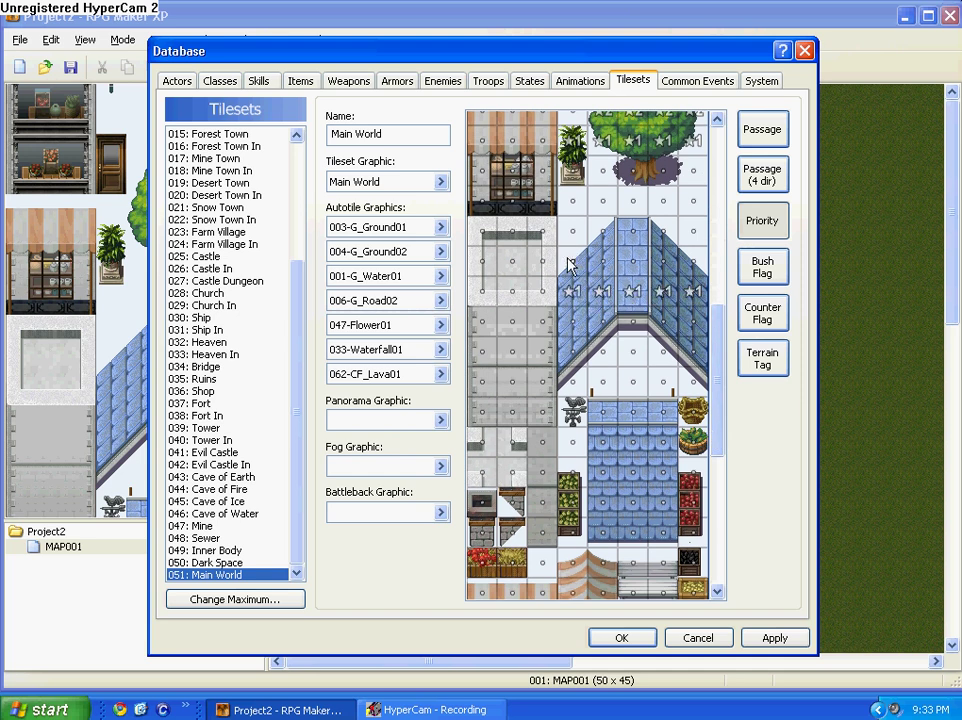
{"action": "double_click", "coordinate": [602, 262]}
{"action": "double_click", "coordinate": [632, 262]}
{"action": "double_click", "coordinate": [662, 262]}
{"action": "double_click", "coordinate": [692, 262]}
- Set the top row of the peaked blue roof's tiles to priority 3, with its leftmost tile at priority 2
{"action": "left_click", "coordinate": [693, 230]}
{"action": "double_click", "coordinate": [662, 231]}
{"action": "double_click", "coordinate": [662, 231]}
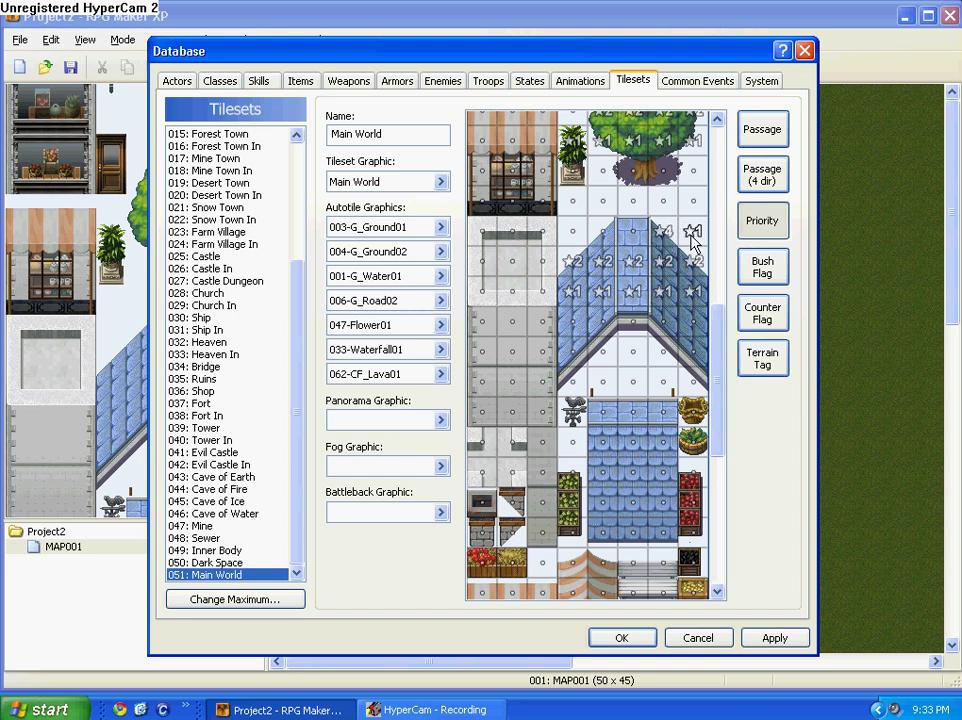
{"action": "double_click", "coordinate": [692, 232]}
{"action": "double_click", "coordinate": [674, 232]}
{"action": "left_click", "coordinate": [662, 231]}
{"action": "triple_click", "coordinate": [632, 231]}
{"action": "triple_click", "coordinate": [602, 231]}
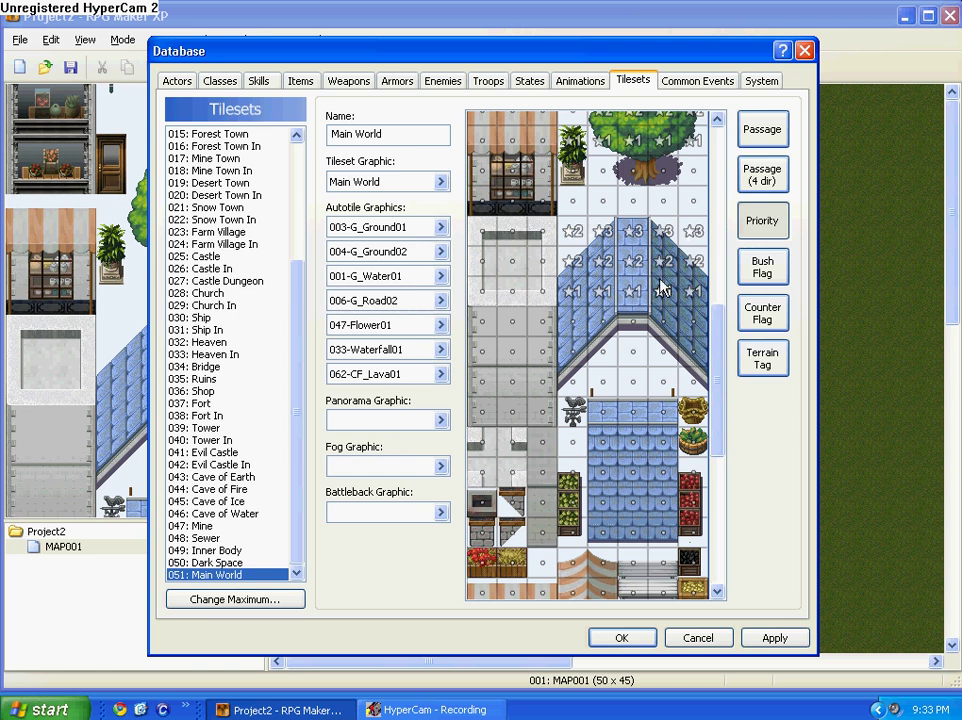
- Set the upper tiles of the long wooden bench and the top tiles of both flower planters to priority 1
{"action": "scroll", "coordinate": [717, 365], "scroll_direction": "down", "scroll_amount": 5}
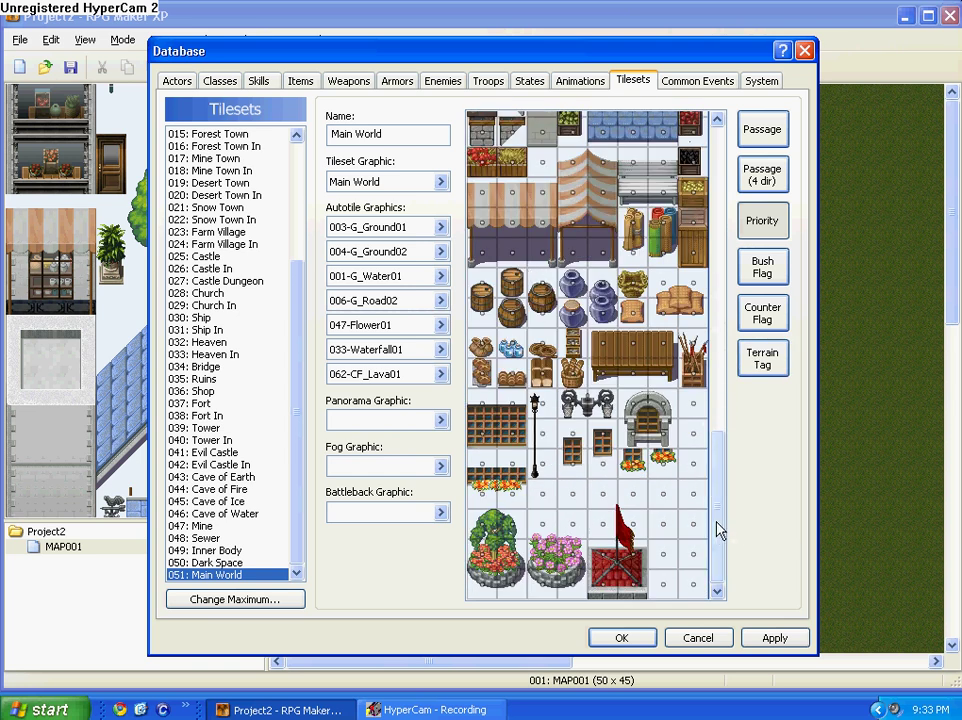
{"action": "double_click", "coordinate": [658, 348]}
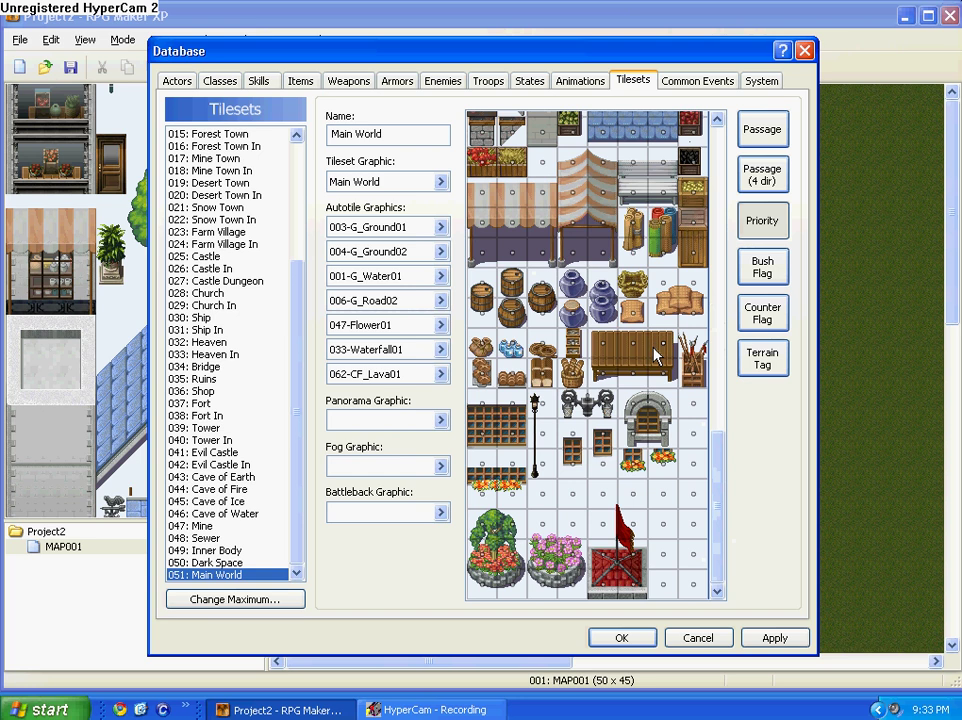
{"action": "left_click", "coordinate": [510, 528]}
{"action": "left_click", "coordinate": [541, 527]}
{"action": "left_click", "coordinate": [572, 527]}
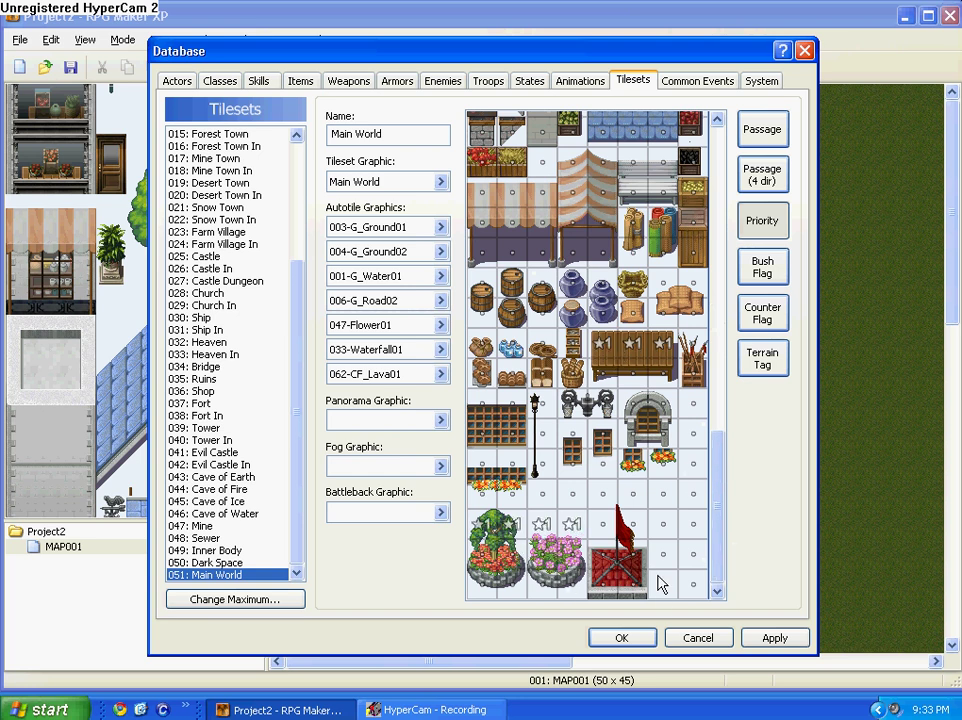
{"action": "double_click", "coordinate": [578, 555]}
{"action": "right_click", "coordinate": [578, 555]}
{"action": "right_click", "coordinate": [578, 555]}
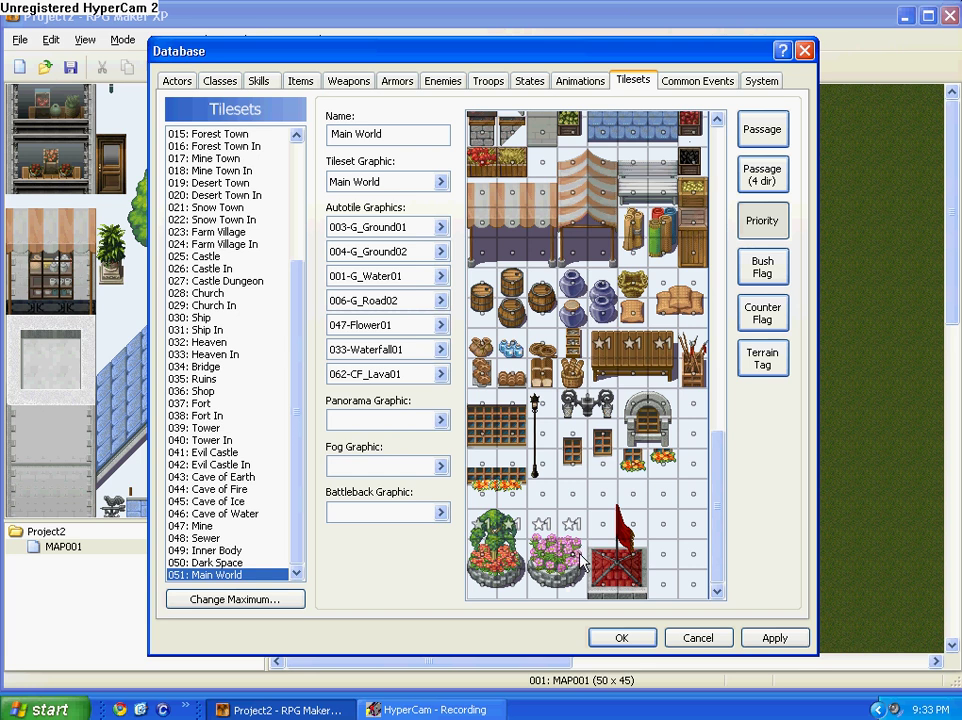
- Save the tileset's priority changes and return to the map with the tile palette at its beginning
{"action": "left_click", "coordinate": [622, 640]}
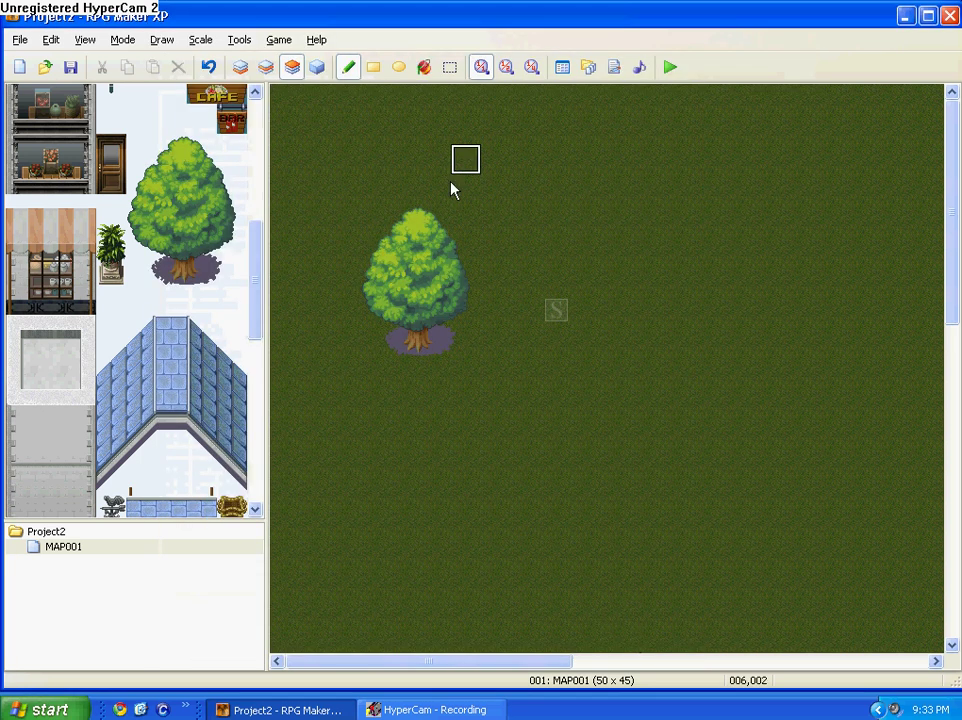
{"action": "scroll", "coordinate": [279, 390], "scroll_direction": "down", "scroll_amount": 3}
{"action": "scroll", "coordinate": [279, 420], "scroll_direction": "up", "scroll_amount": 5}
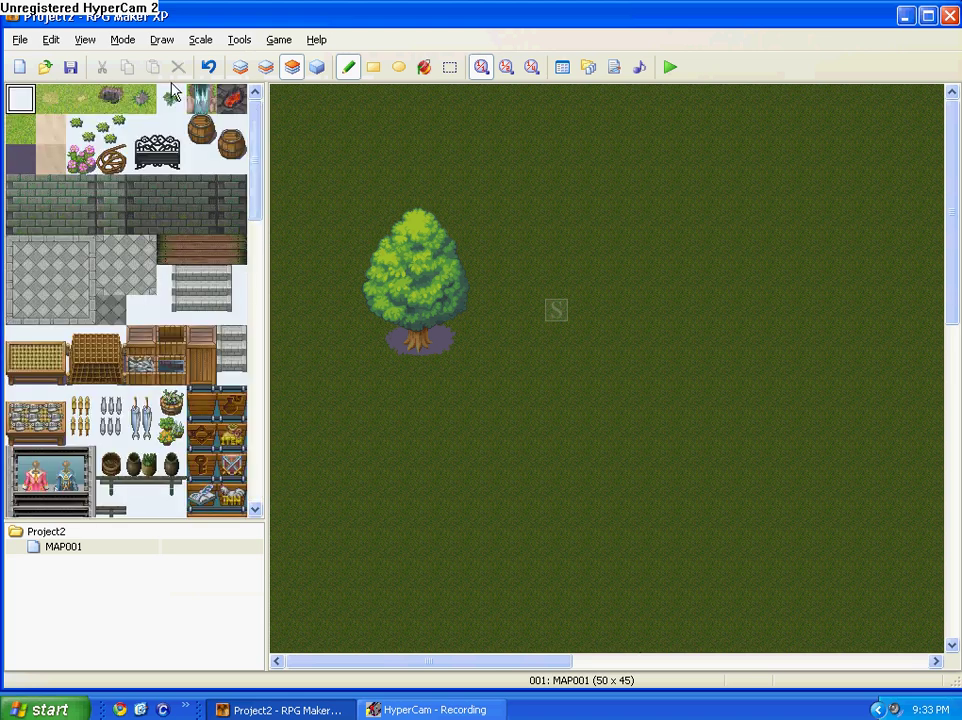